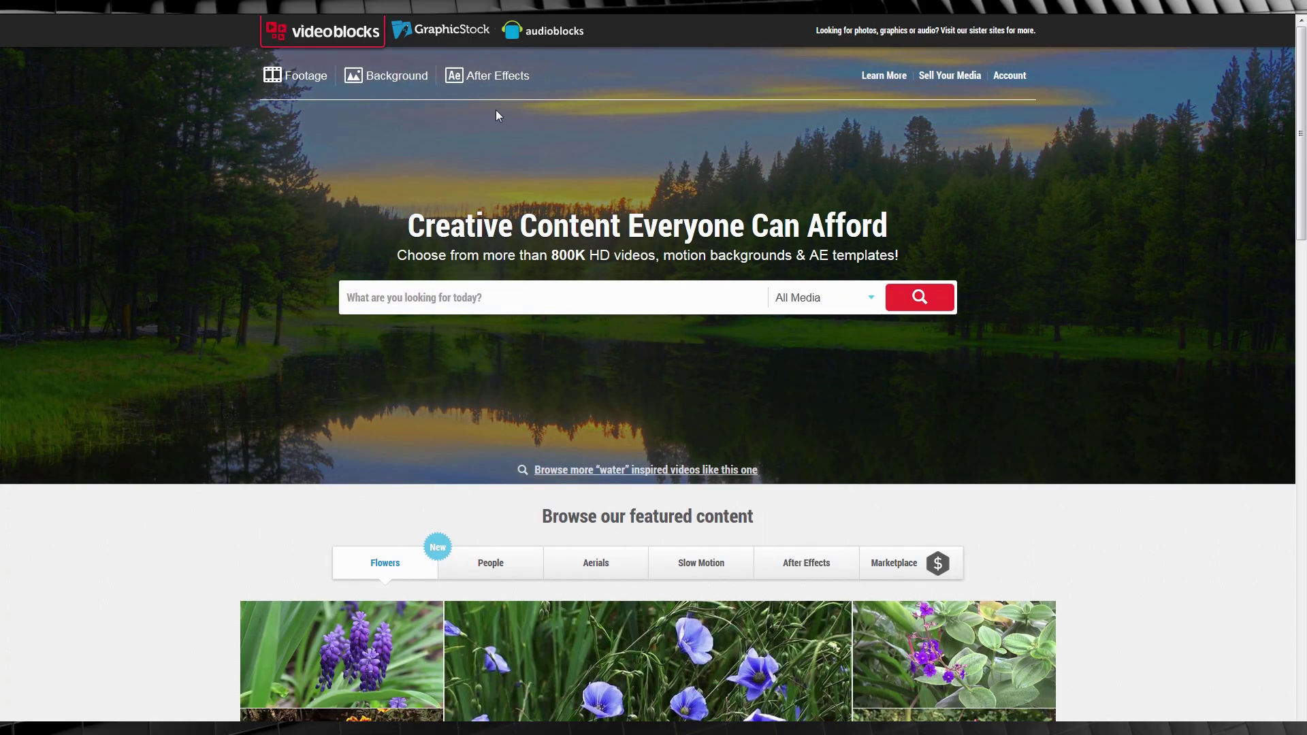
Filter Videoblocks After Effects templates to Logo Reveal in the Unlimited Library and scroll to Luxury Logo
click(505, 79)
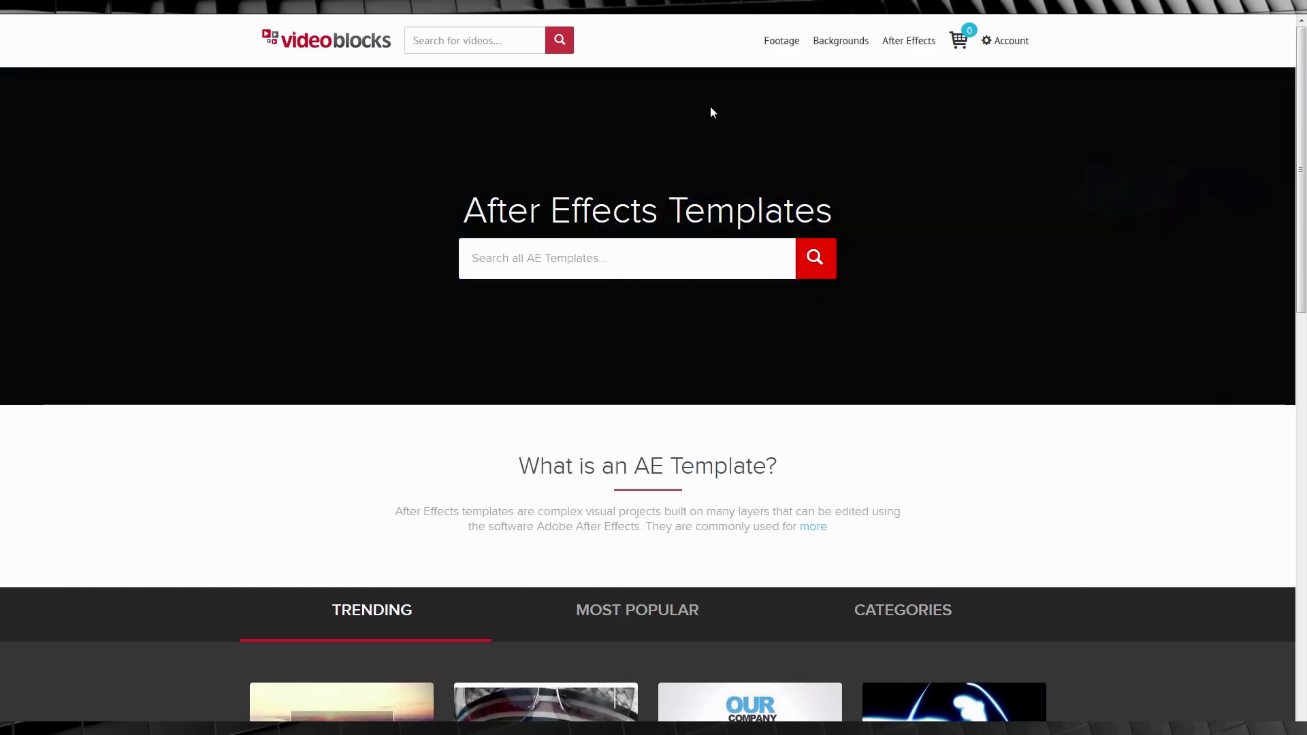
mouse_move(931, 42)
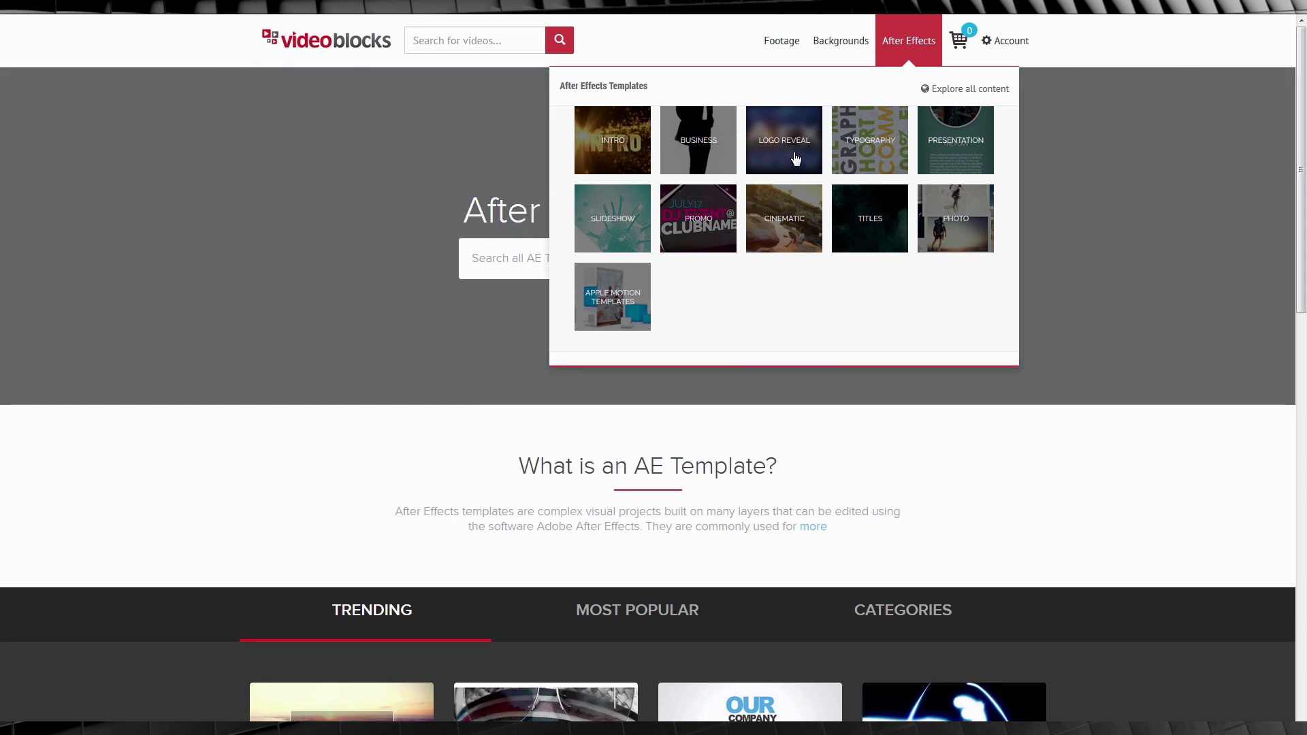
click(795, 159)
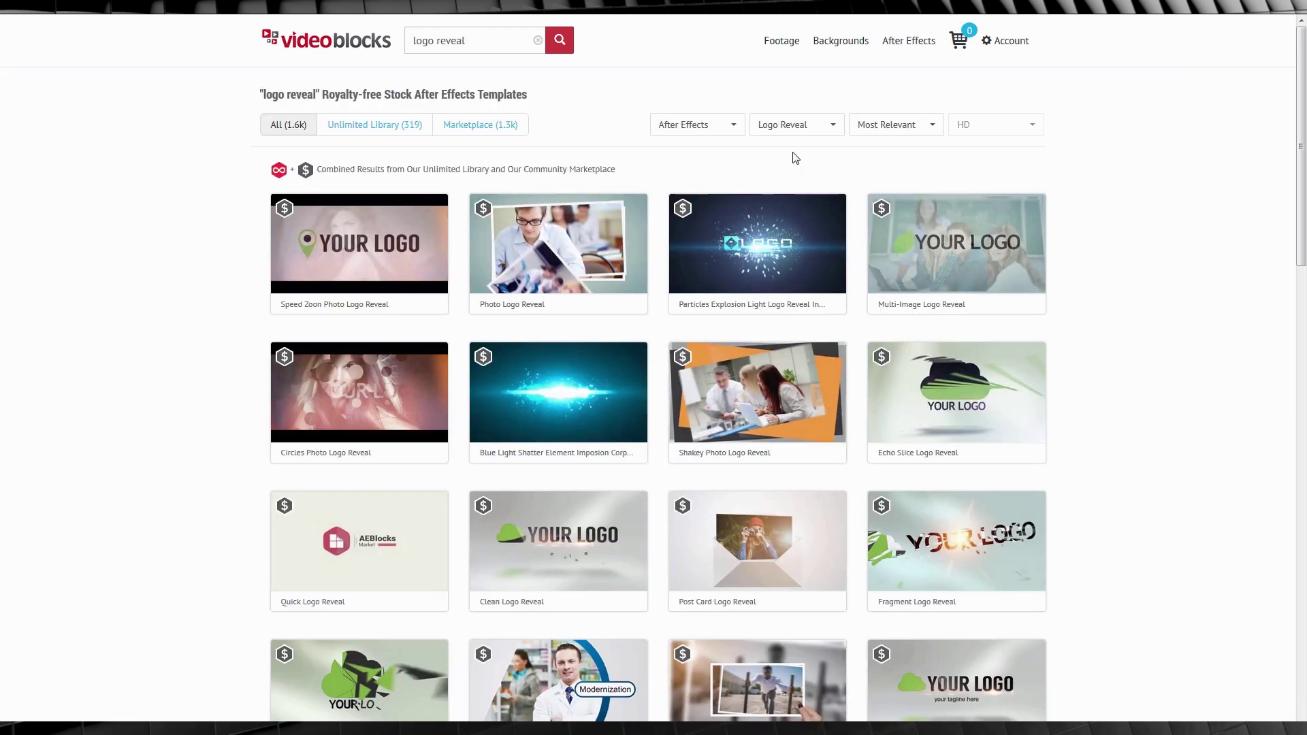
click(390, 131)
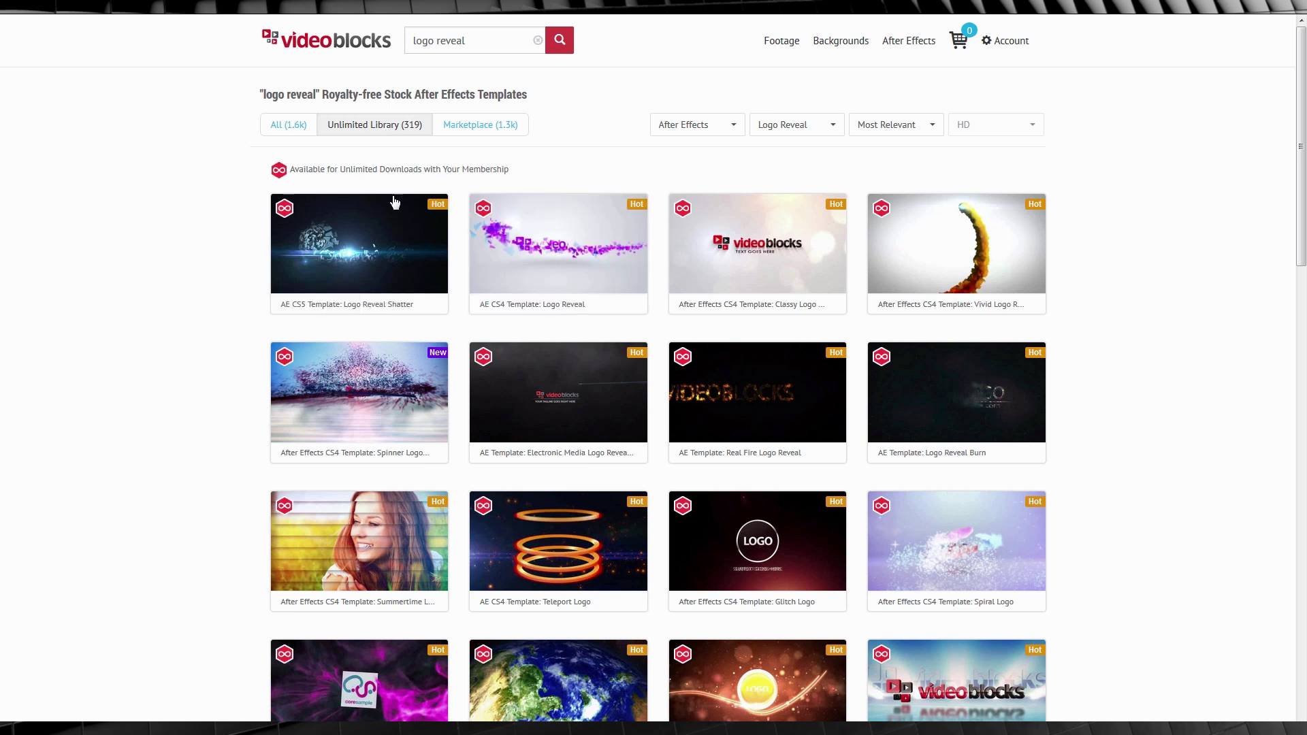
mouse_move(411, 216)
mouse_move(773, 292)
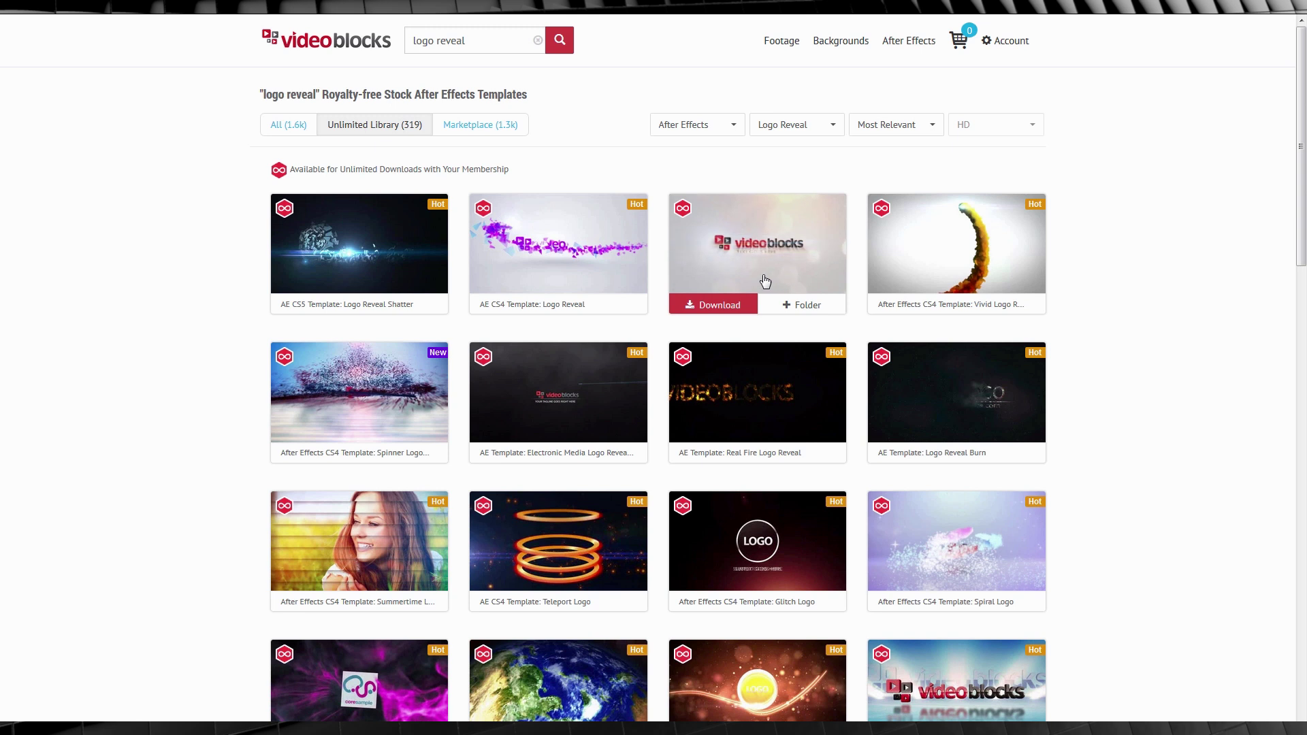
scroll(247, 296, down, 3)
scroll(248, 300, down, 5)
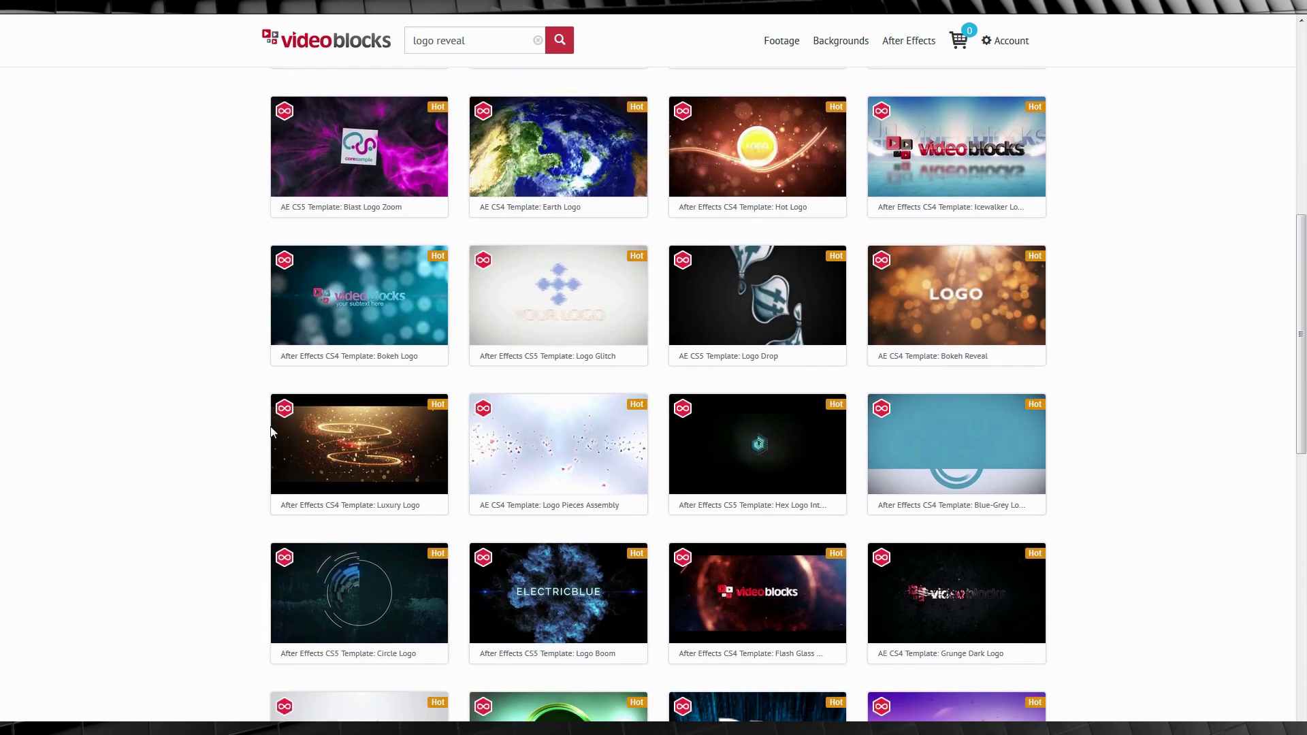
mouse_move(362, 444)
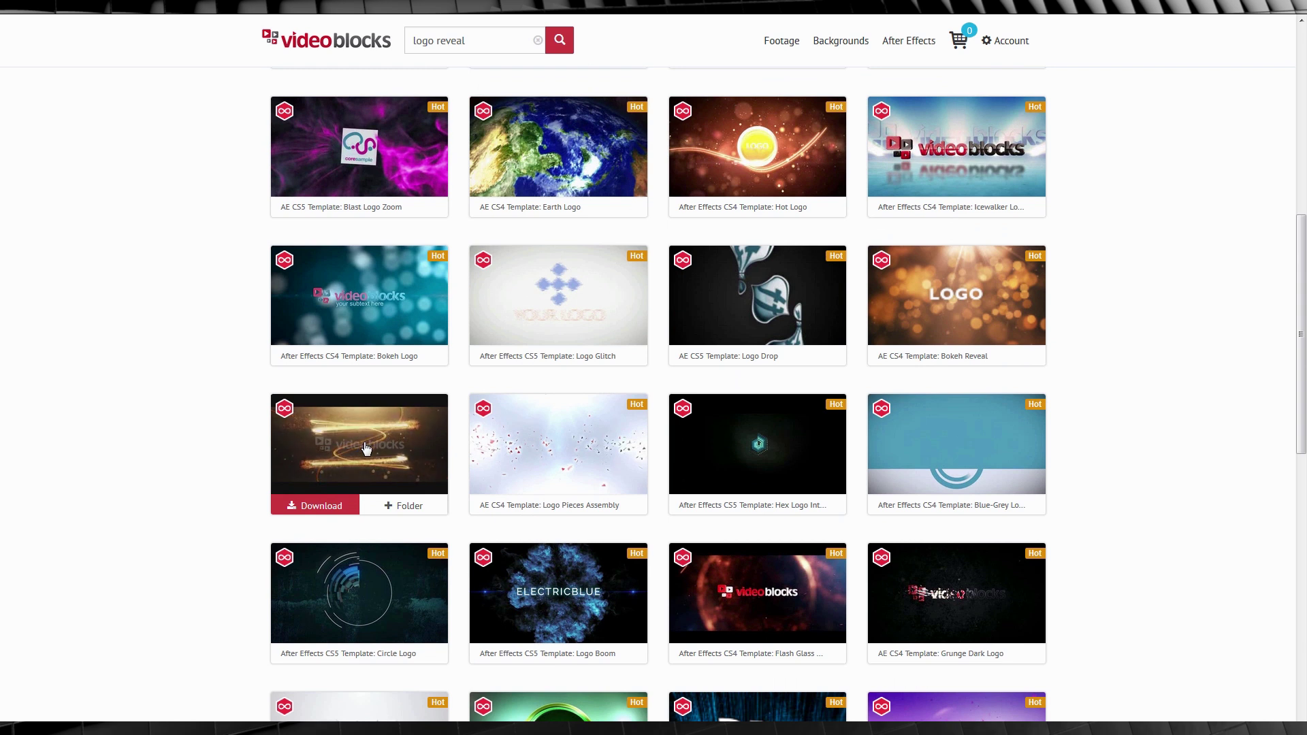
Download the Luxury Logo template in AET (h264) format and save the zip file
click(320, 506)
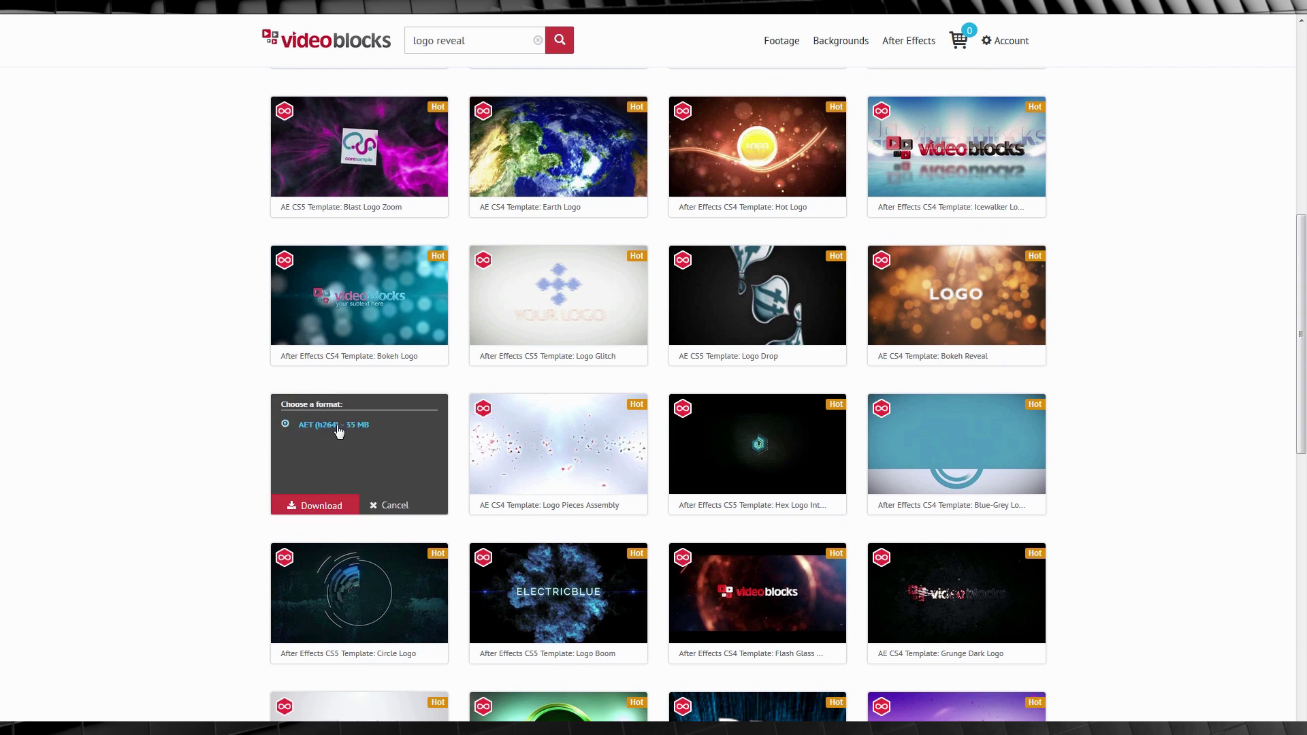
click(323, 509)
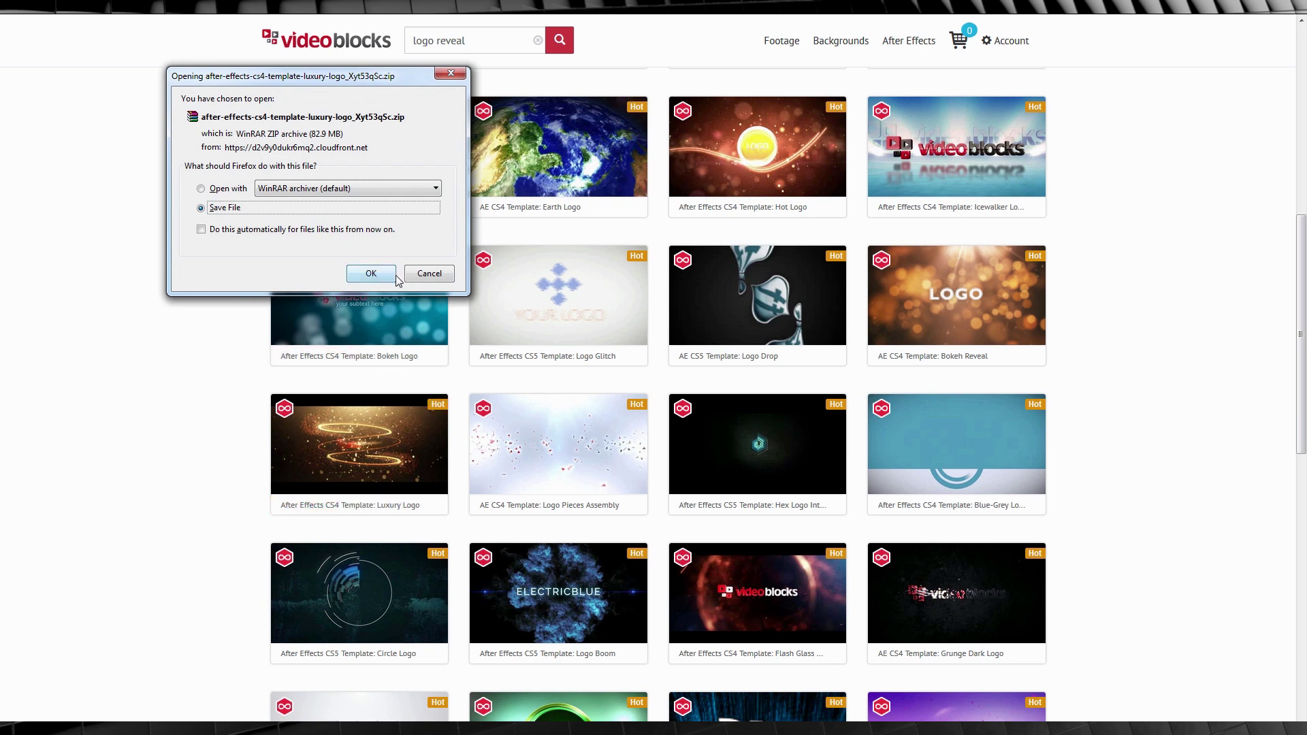
click(390, 277)
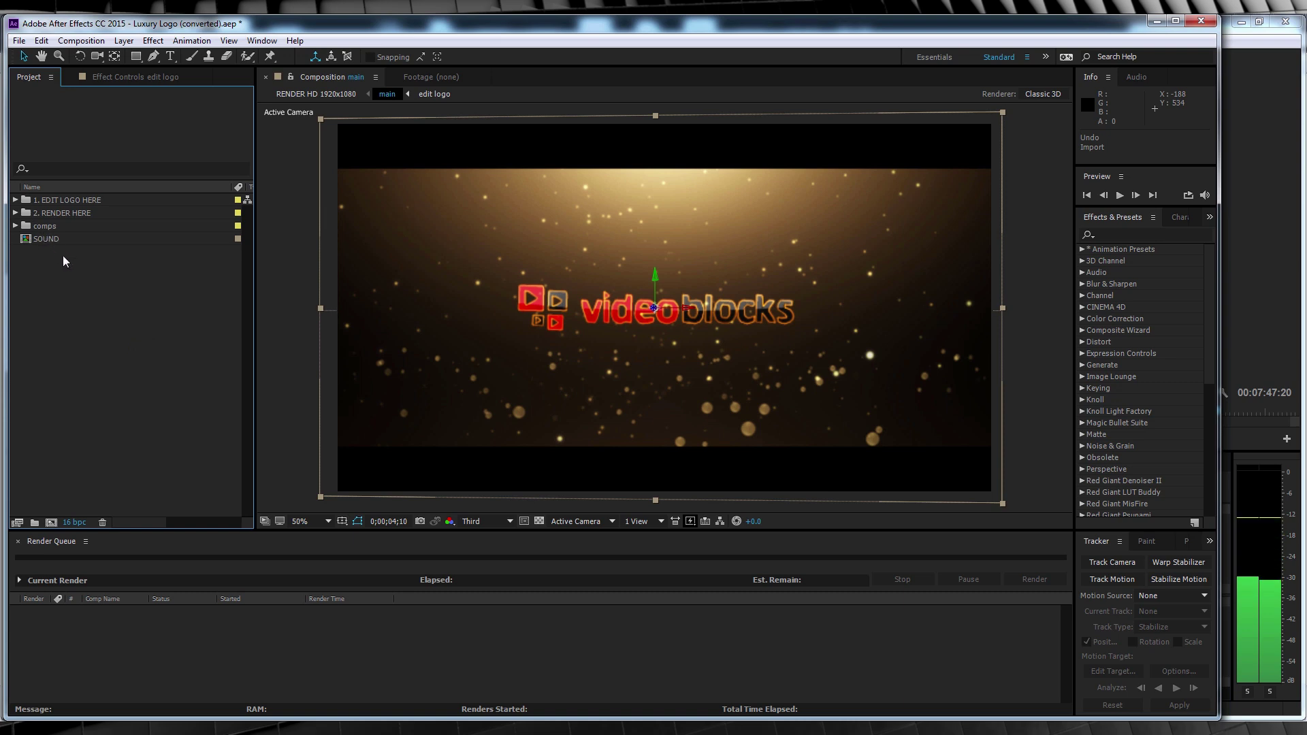
Expand the 1. EDIT LOGO HERE, 2. RENDER HERE and comps folders, then collapse comps
click(15, 200)
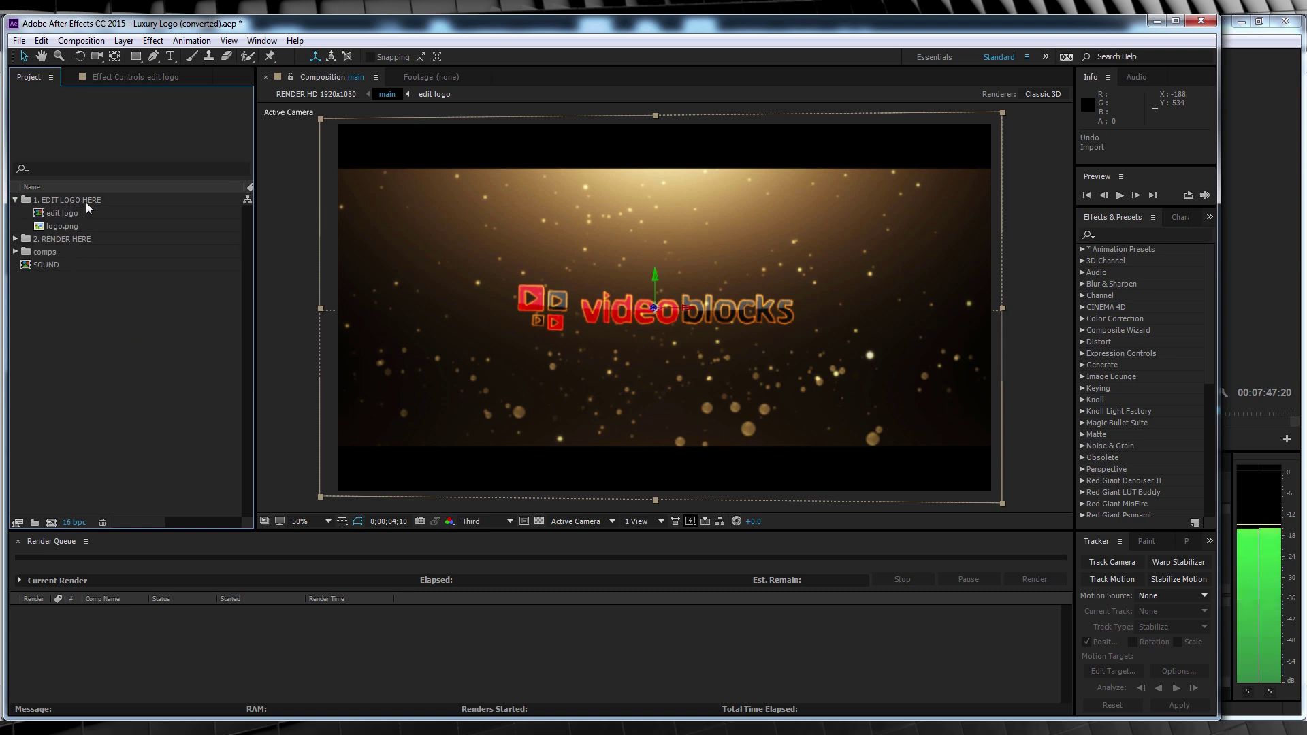
click(15, 239)
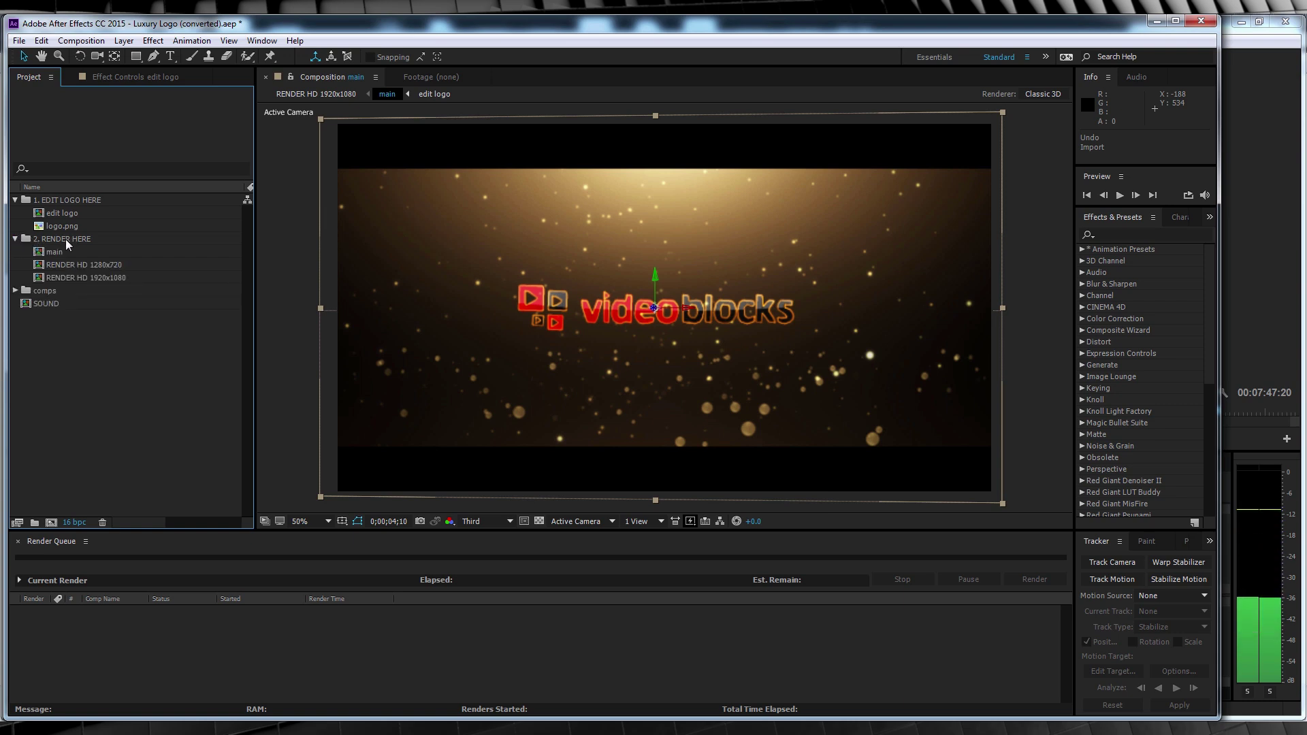
click(15, 291)
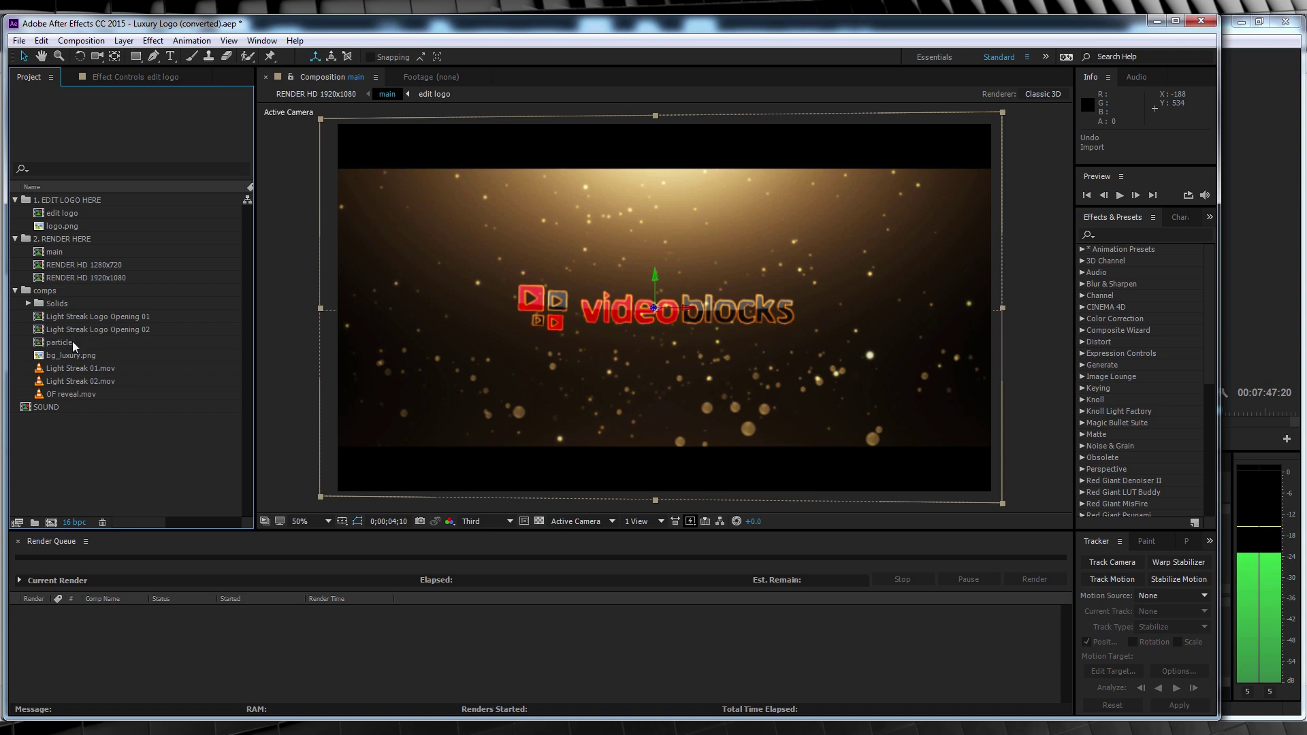
click(15, 290)
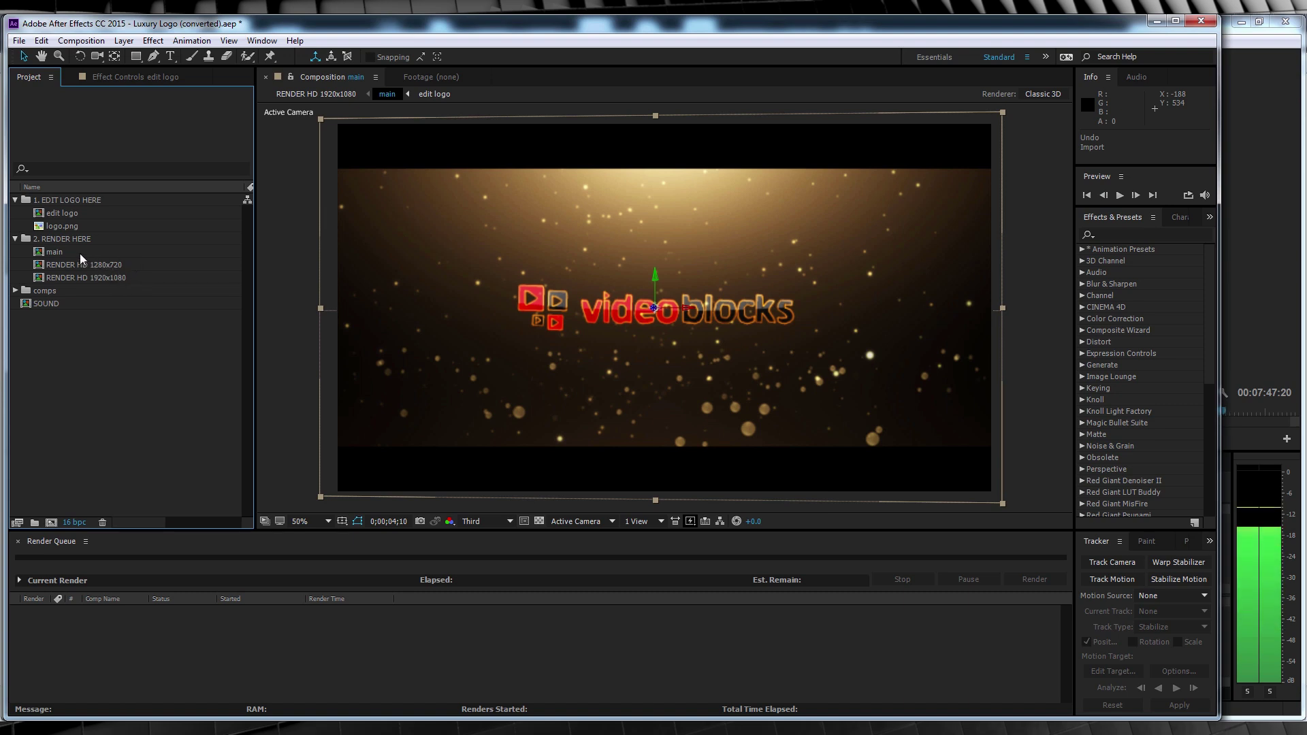
Open the RENDER HD 1920x1080 and edit logo compositions, returning to RENDER HD 1920x1080
double_click(43, 278)
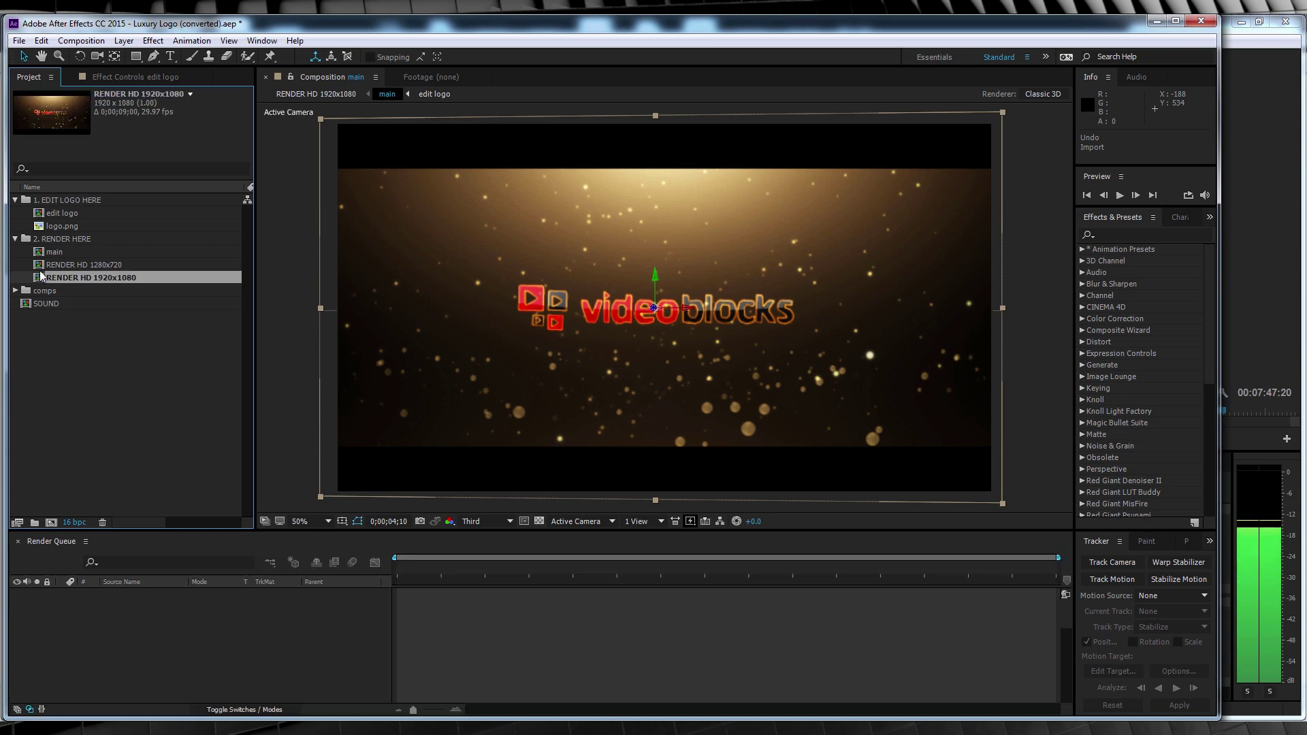
double_click(43, 252)
click(42, 214)
double_click(40, 215)
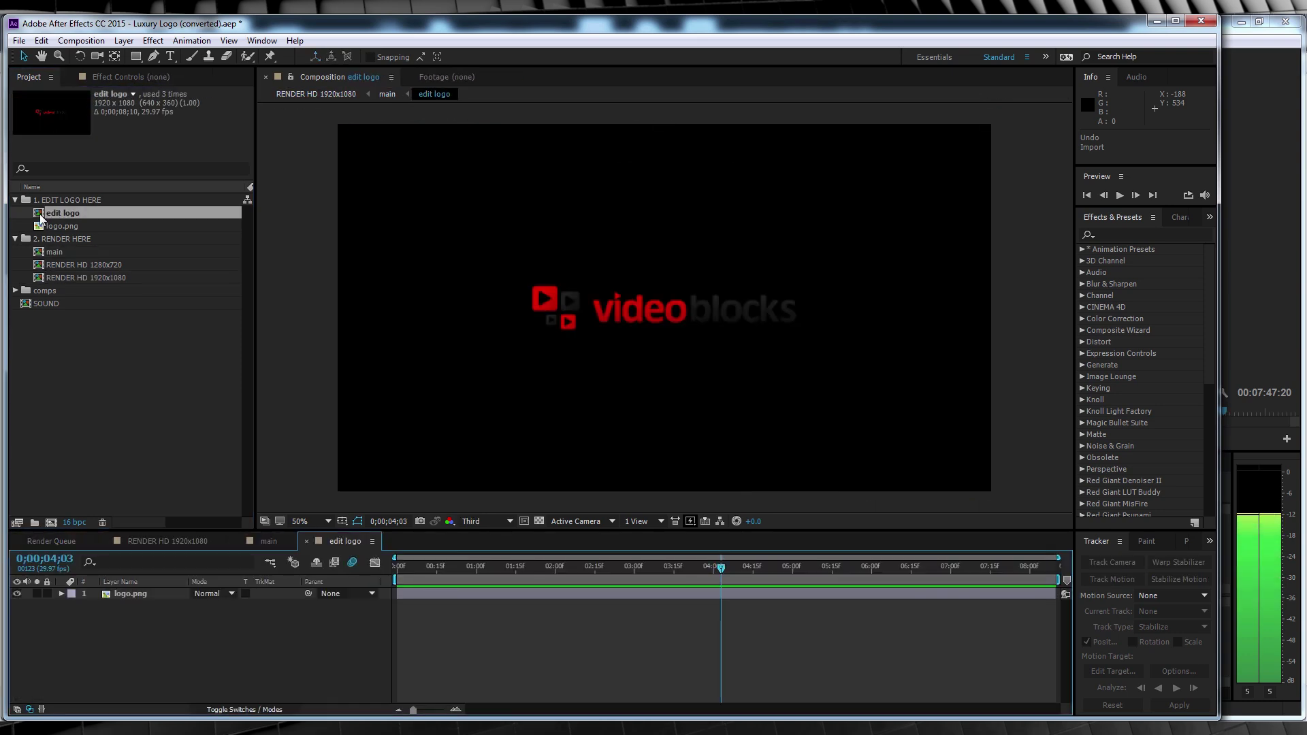
click(182, 543)
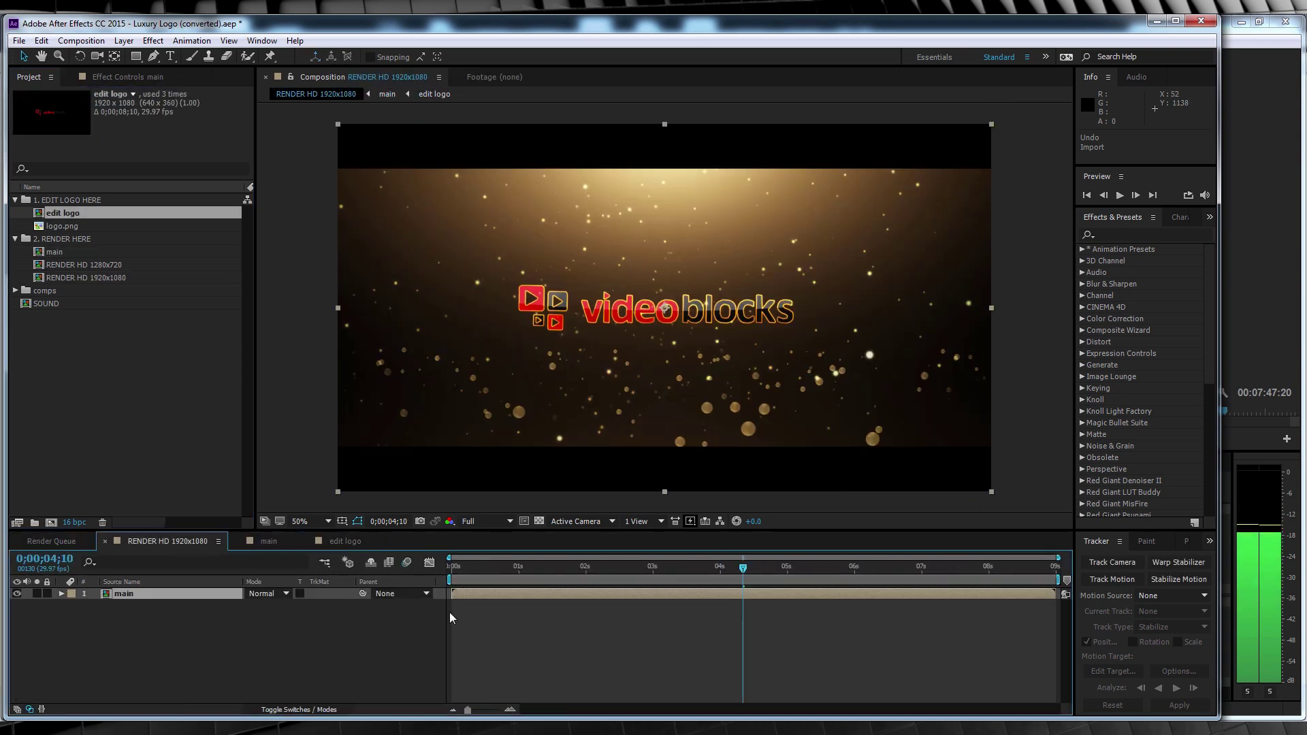
Preview the animation with the viewer resolution set to Quarter
key(space)
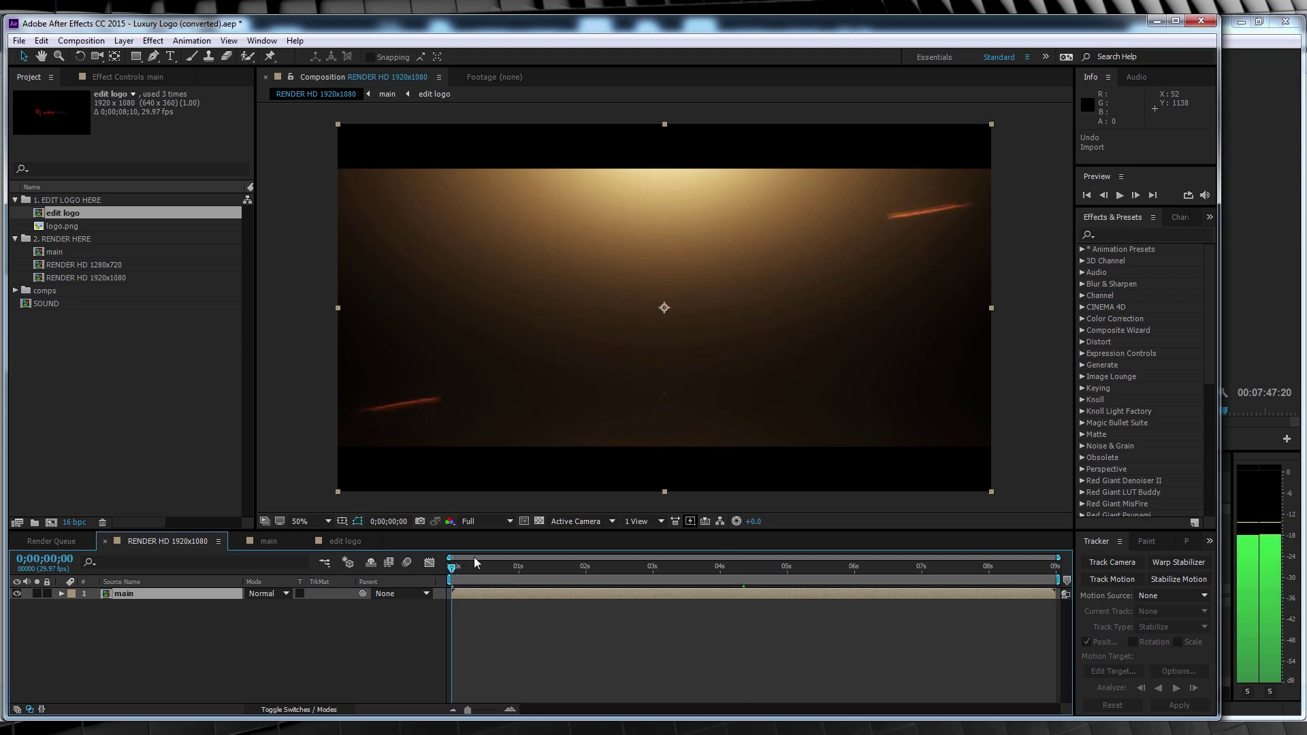
click(483, 522)
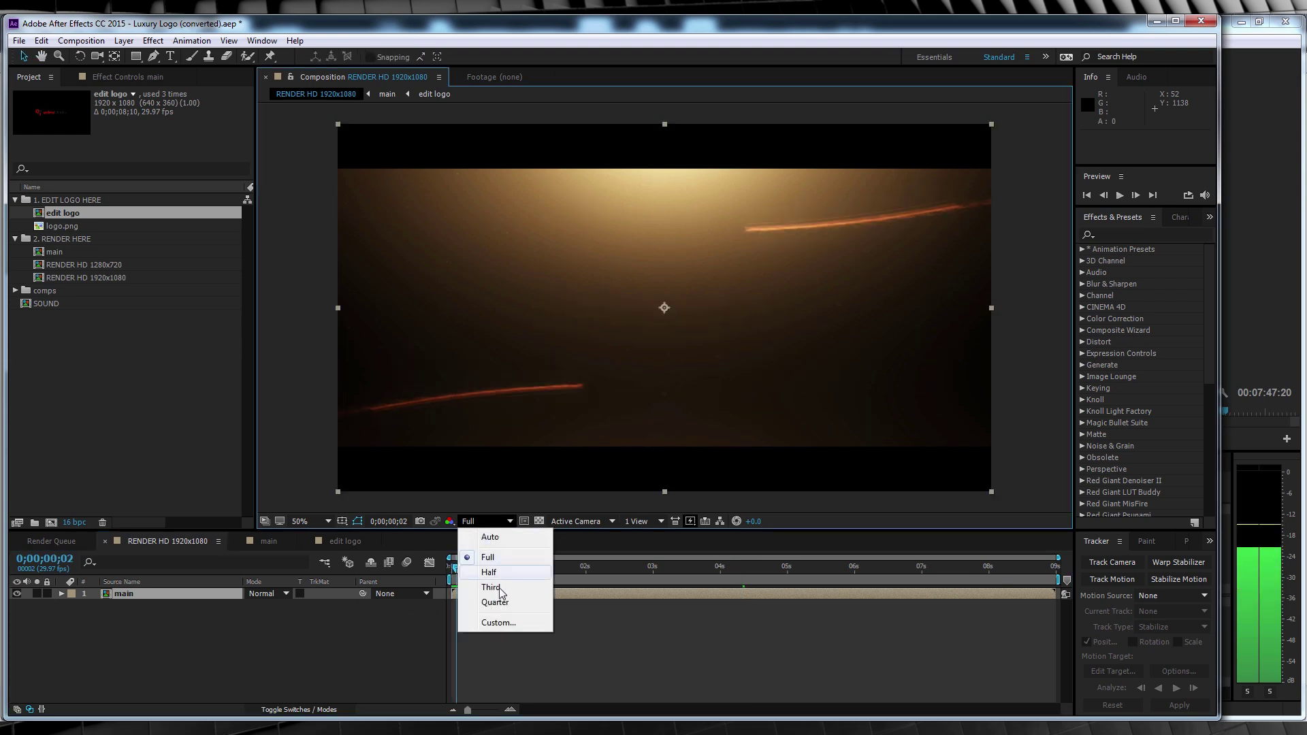
click(492, 603)
key(space)
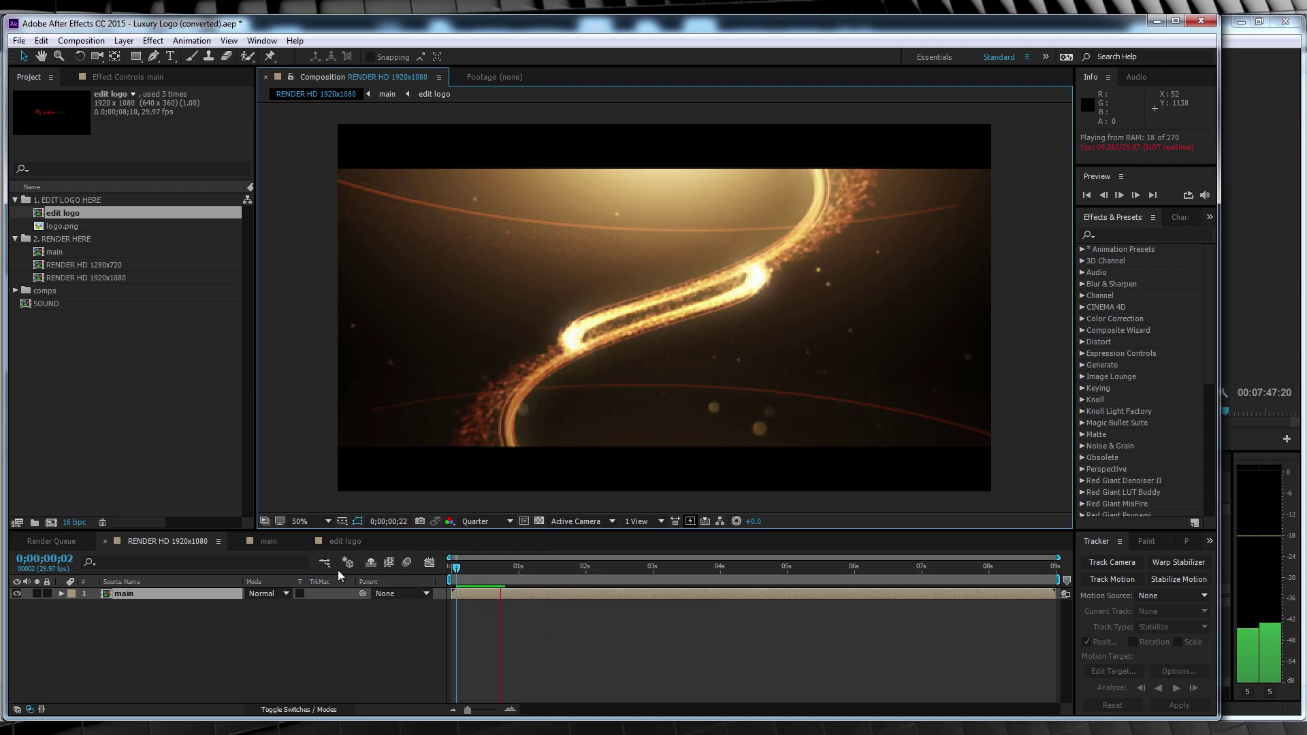
key(space)
Scrub through the main composition's animation, then switch to the edit logo composition
click(268, 541)
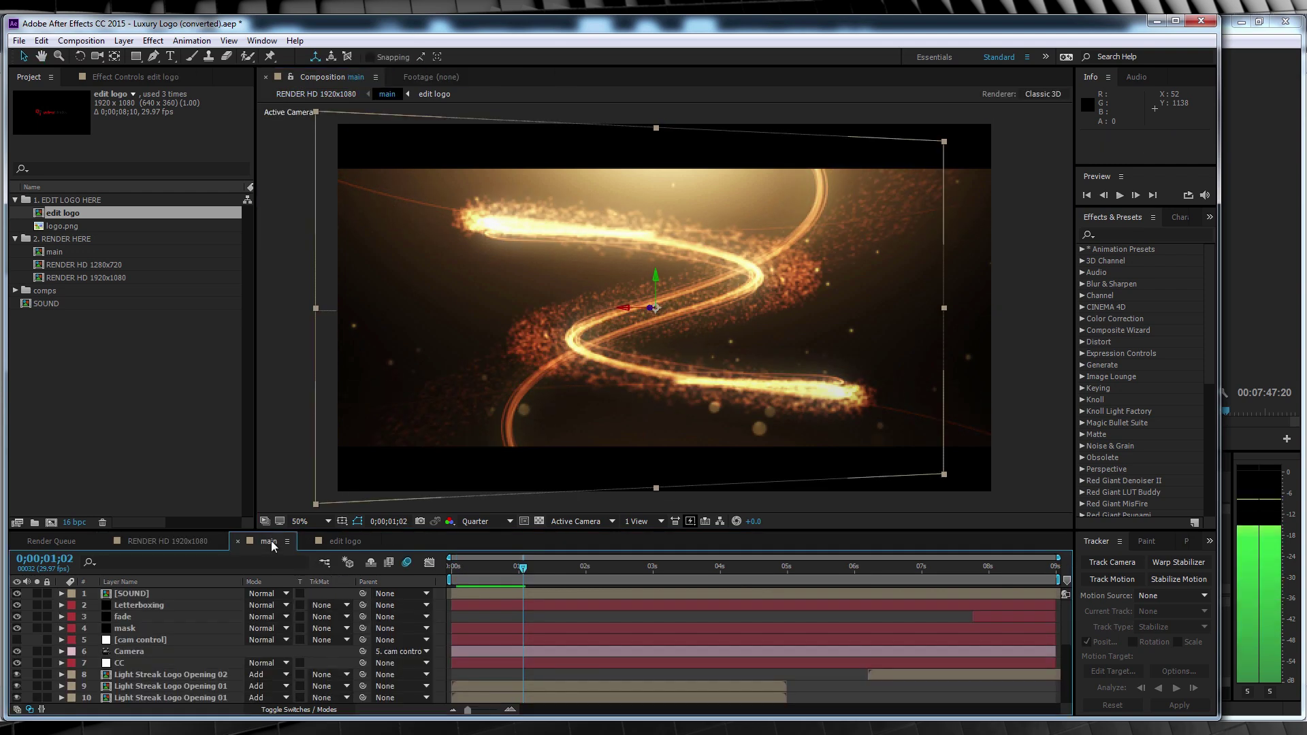
drag(468, 573, 658, 579)
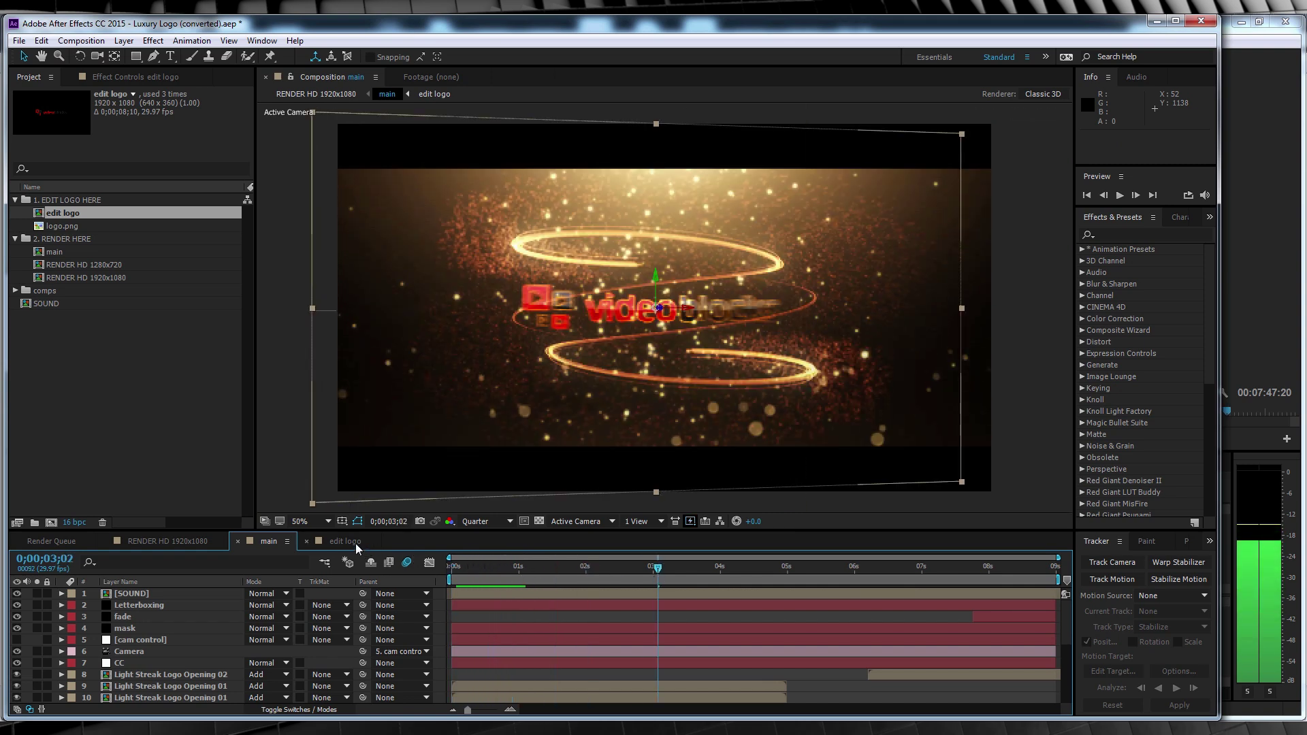
click(346, 541)
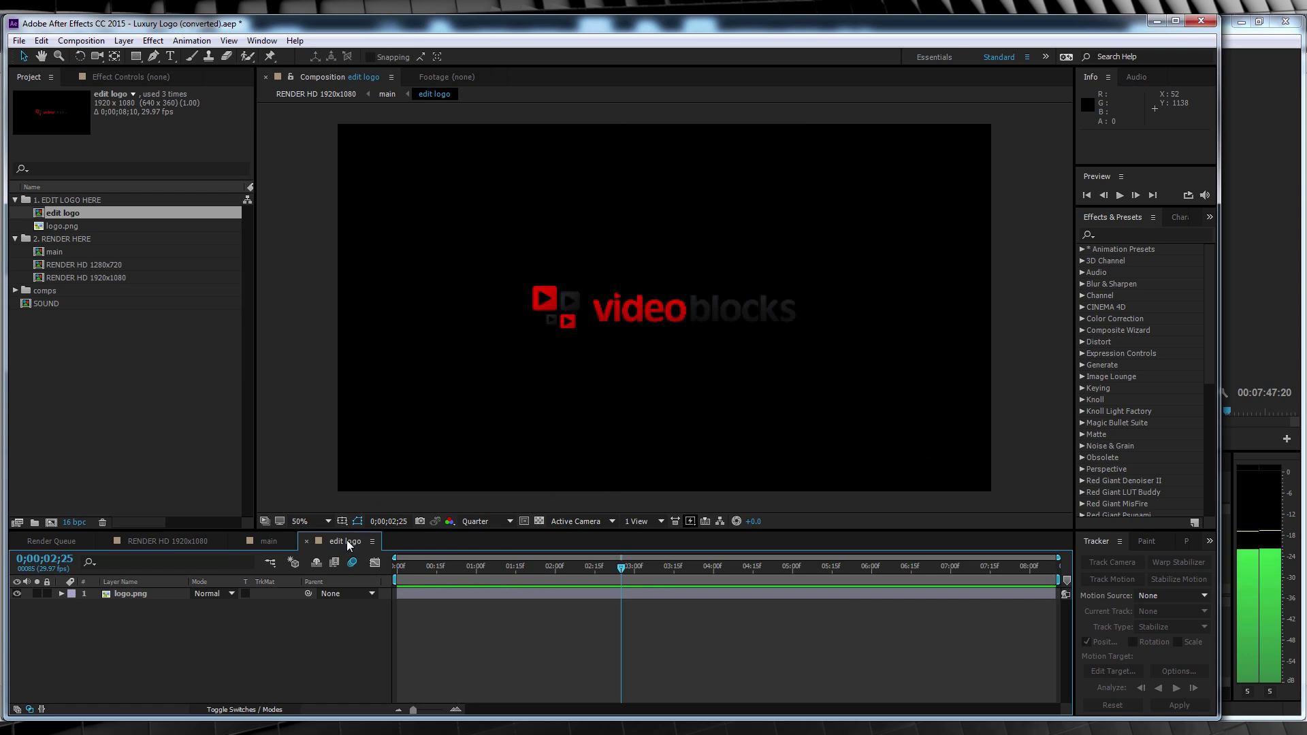
Delete the placeholder logo.png layer from the edit logo composition
click(268, 541)
click(343, 541)
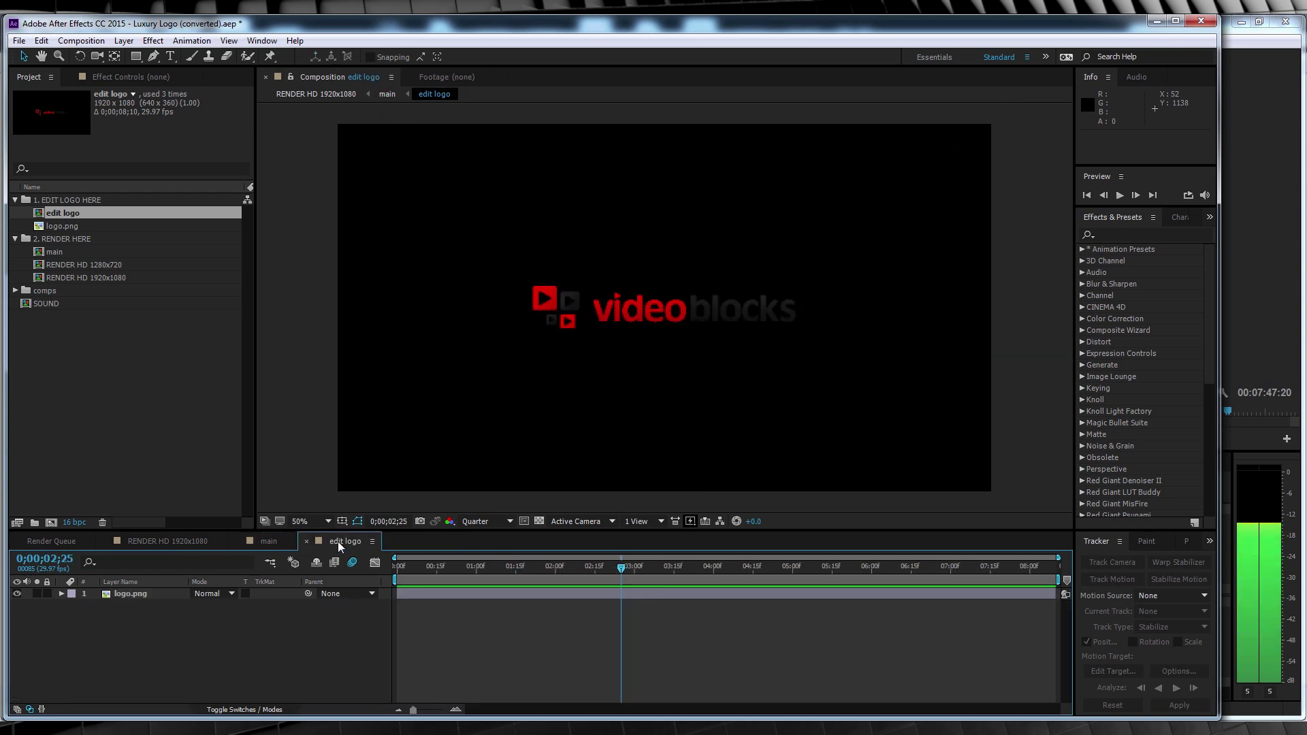
click(134, 594)
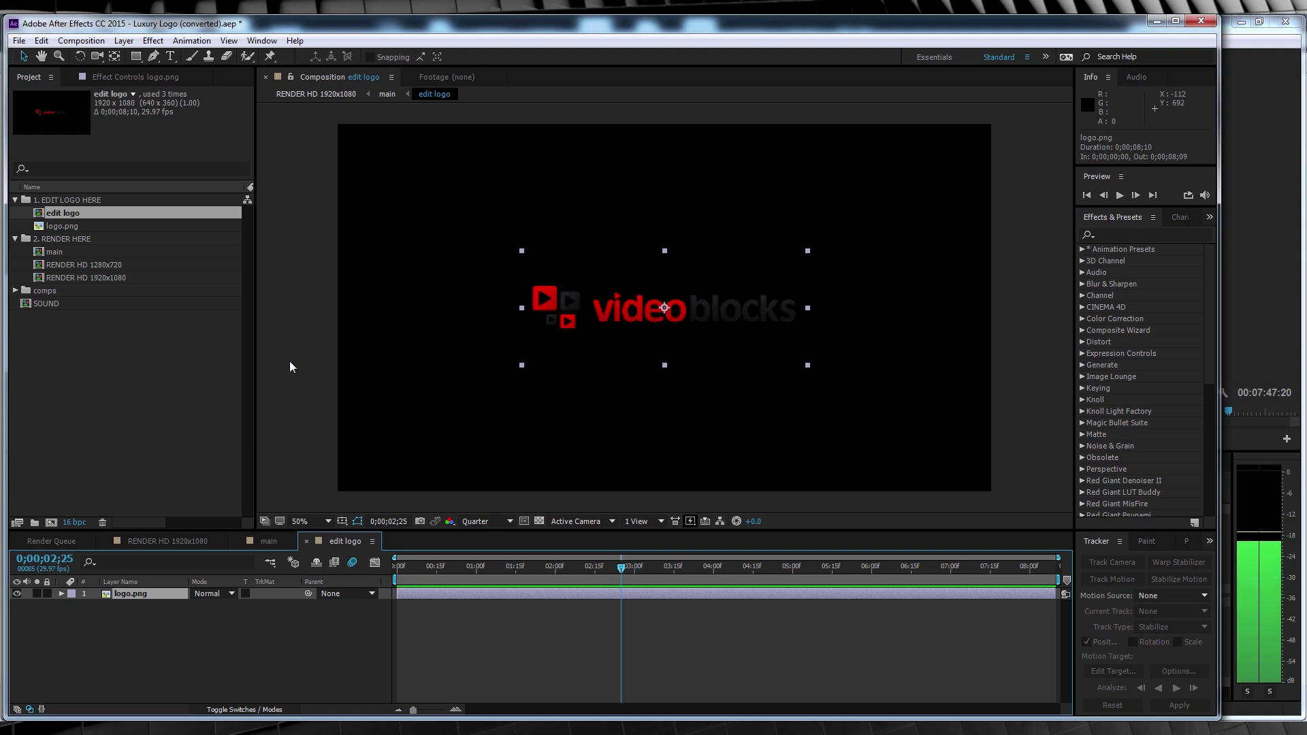
key(Delete)
Import comp.psd with its alpha and place it in edit logo, moved lower in frame
click(83, 327)
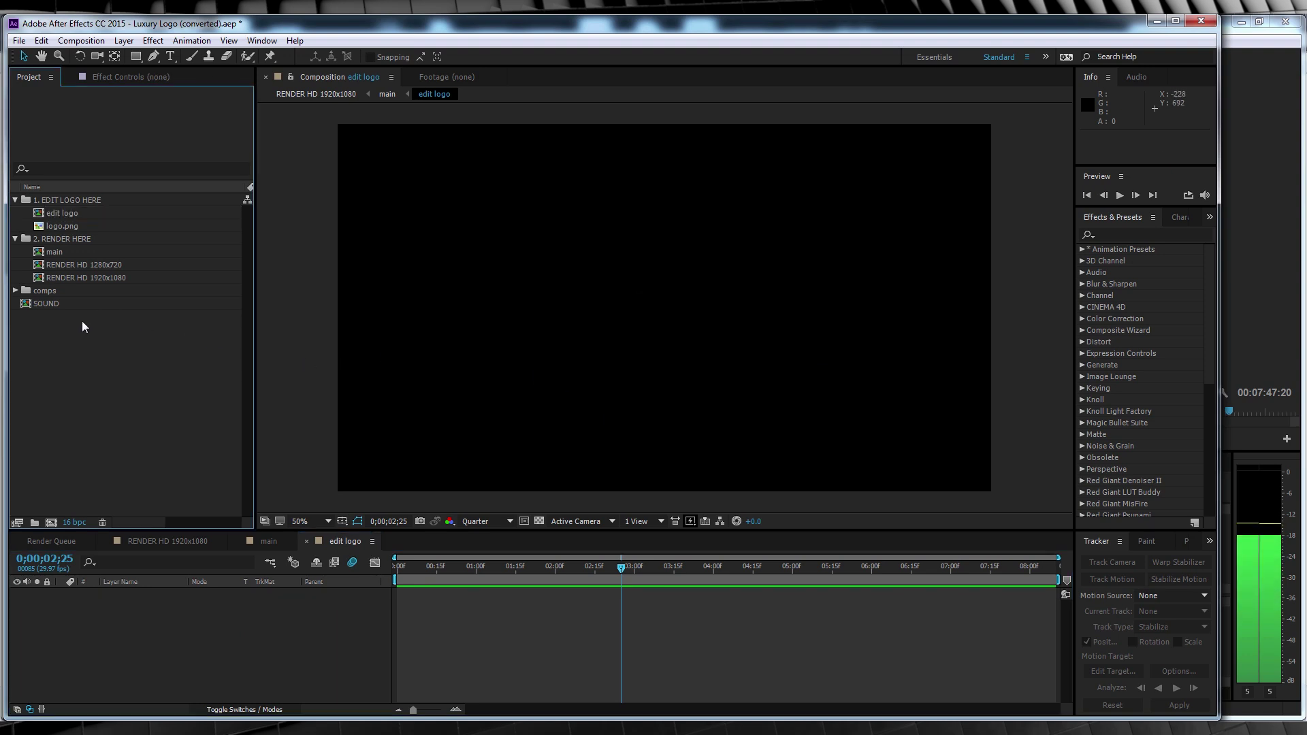
double_click(83, 328)
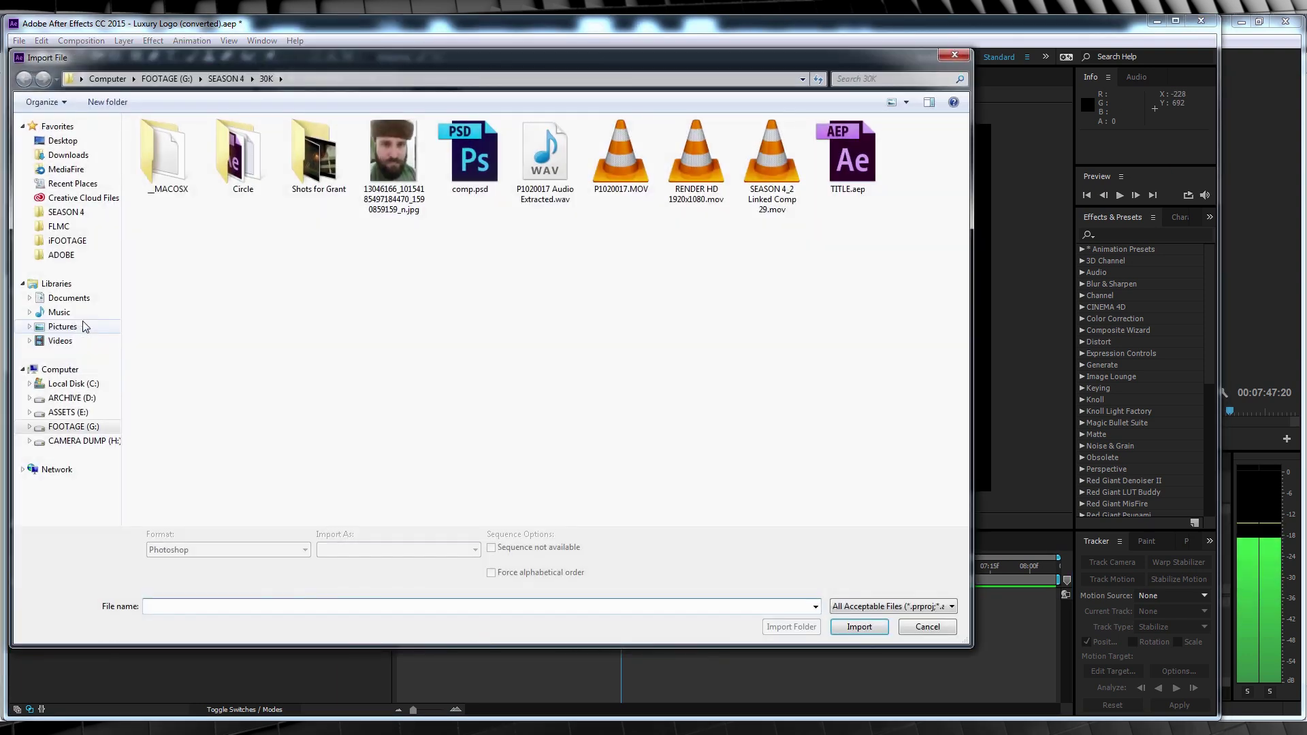
click(458, 160)
double_click(457, 160)
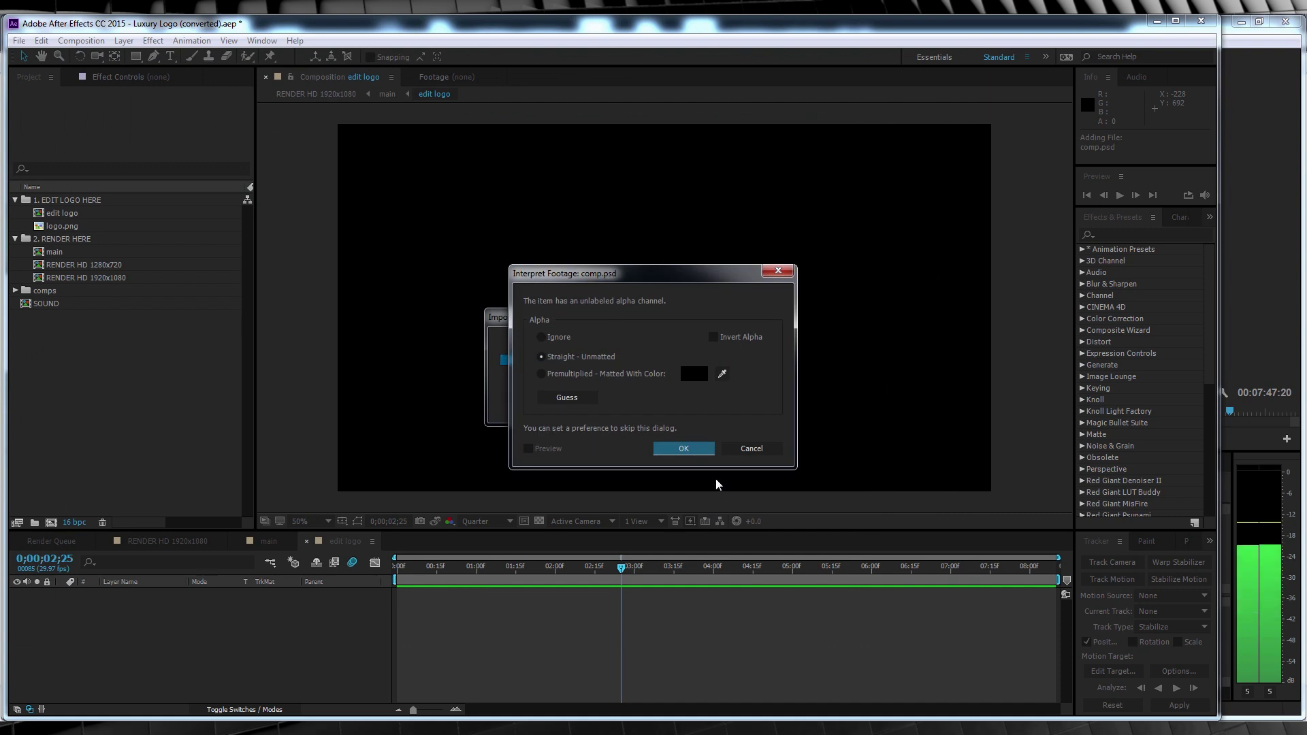
click(680, 447)
drag(80, 325, 157, 616)
drag(684, 285, 684, 322)
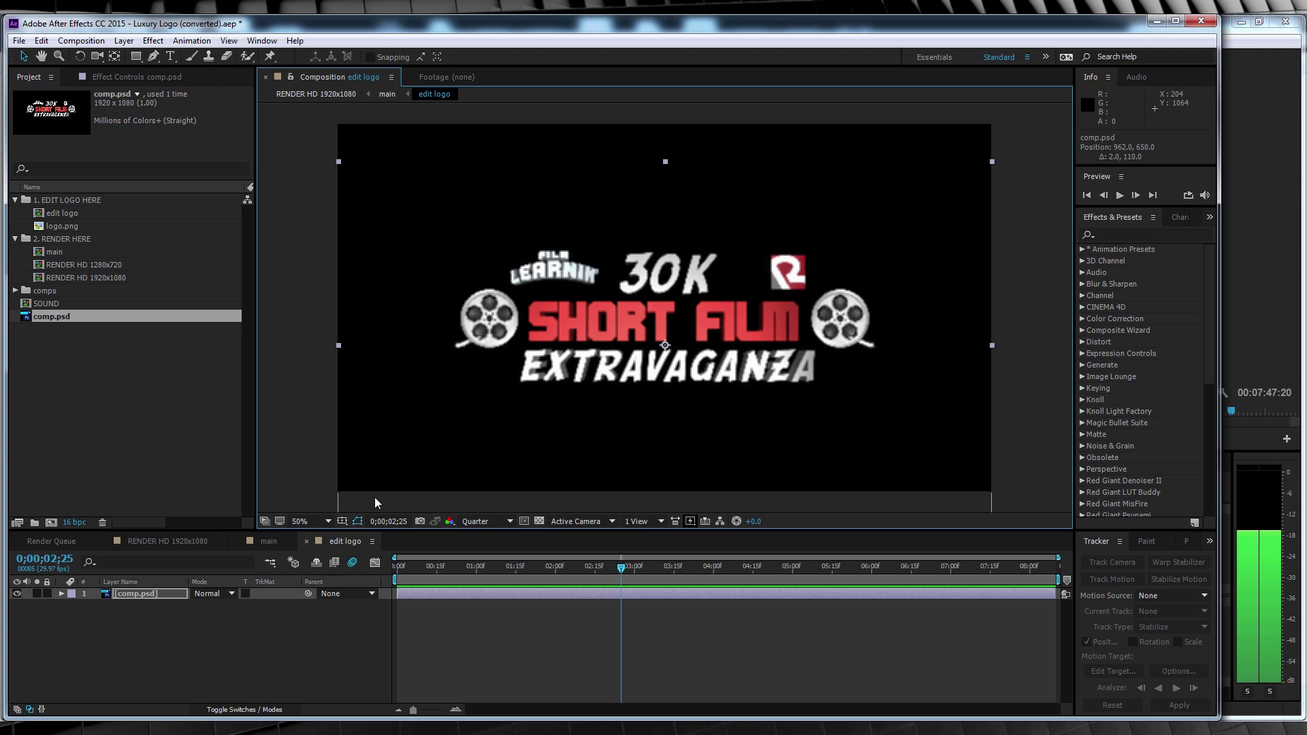
Check the RENDER HD 1920x1080 composition around 5 seconds at Full resolution
click(167, 541)
drag(754, 565, 816, 569)
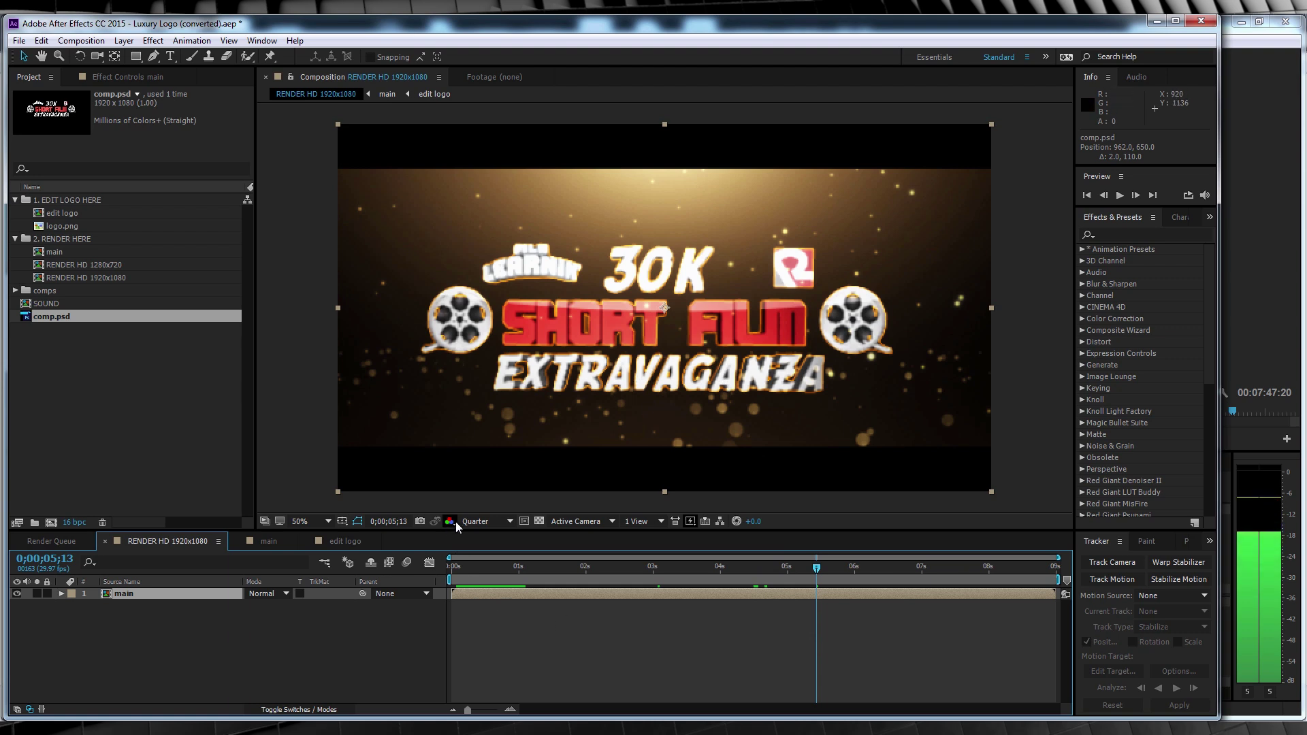
click(480, 521)
click(488, 552)
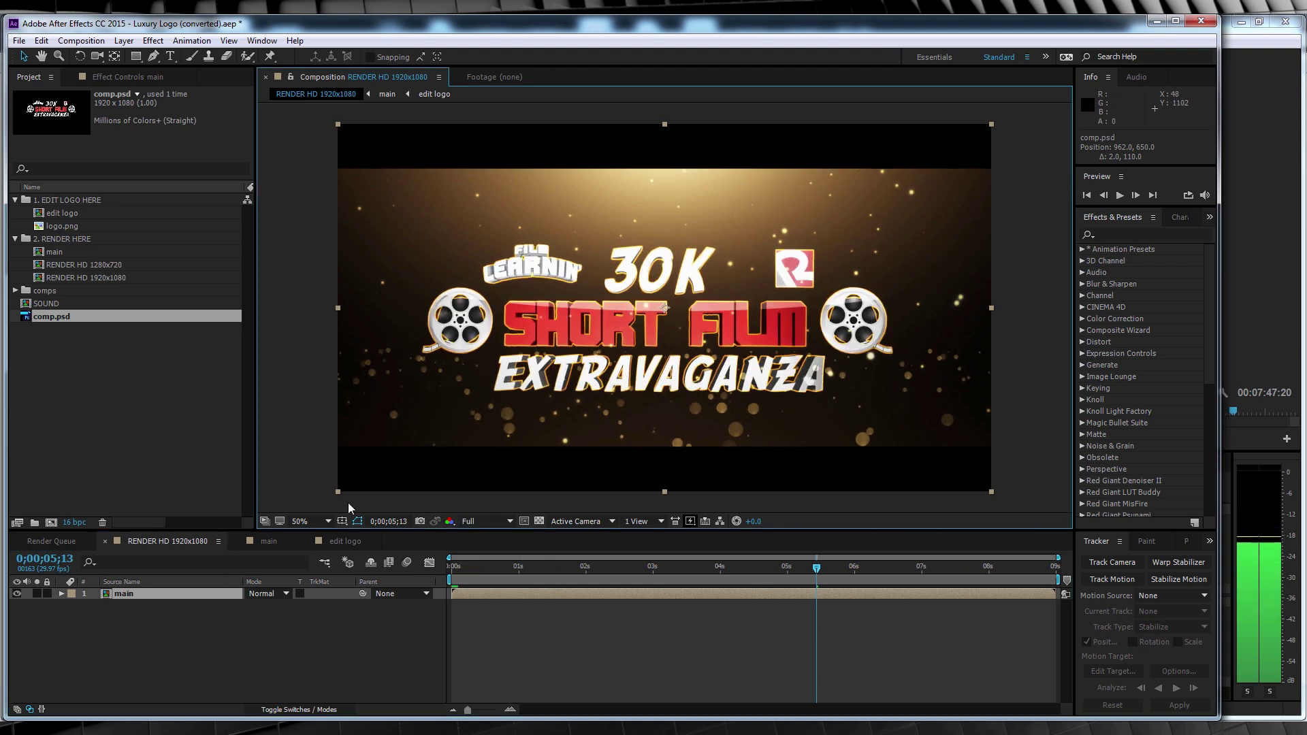
click(278, 542)
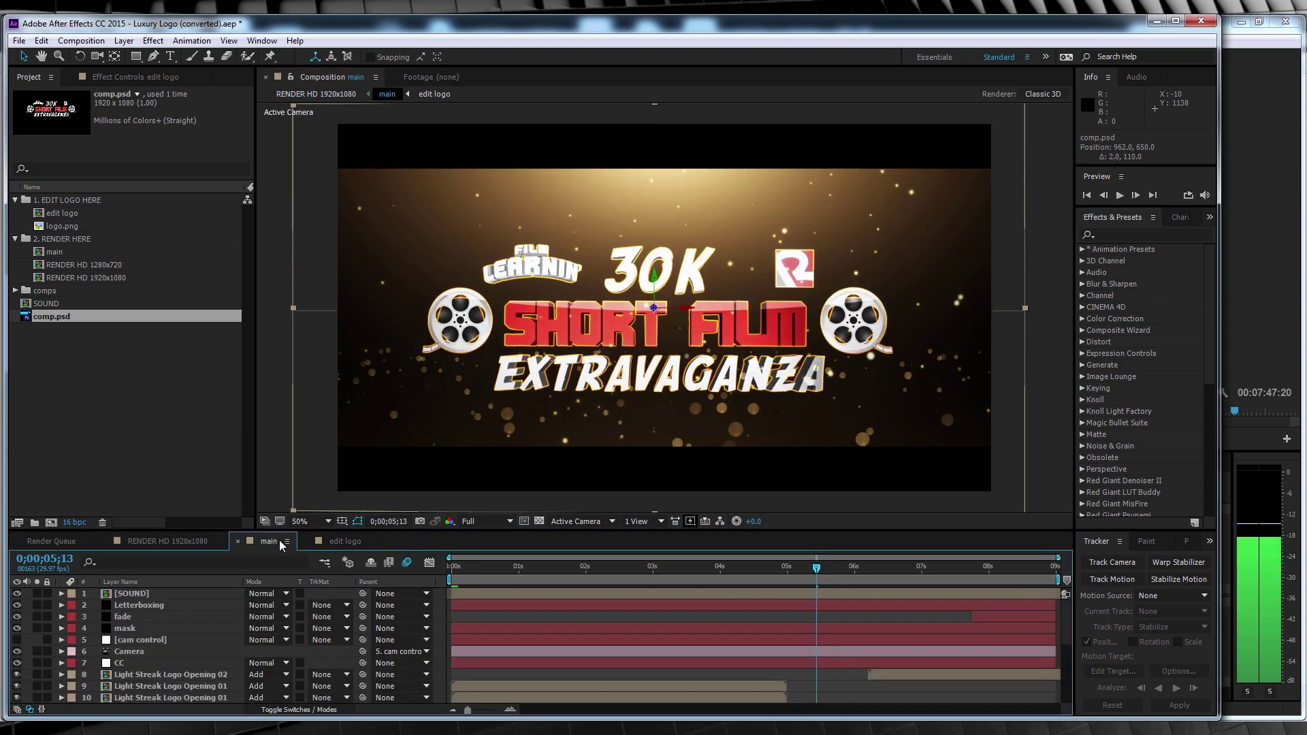
Hide the Letterboxing layer and edit logo layers 15 and 16, then preview the animation
click(16, 605)
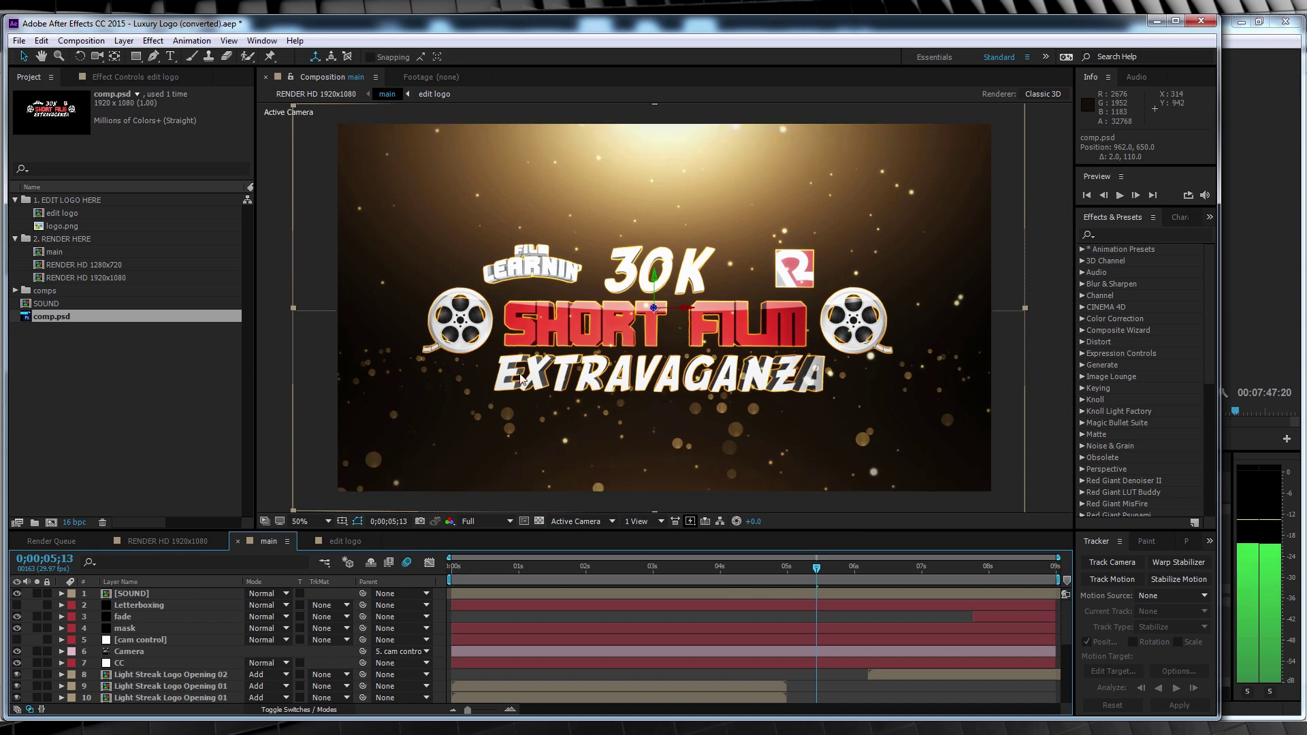
scroll(155, 645, down, 3)
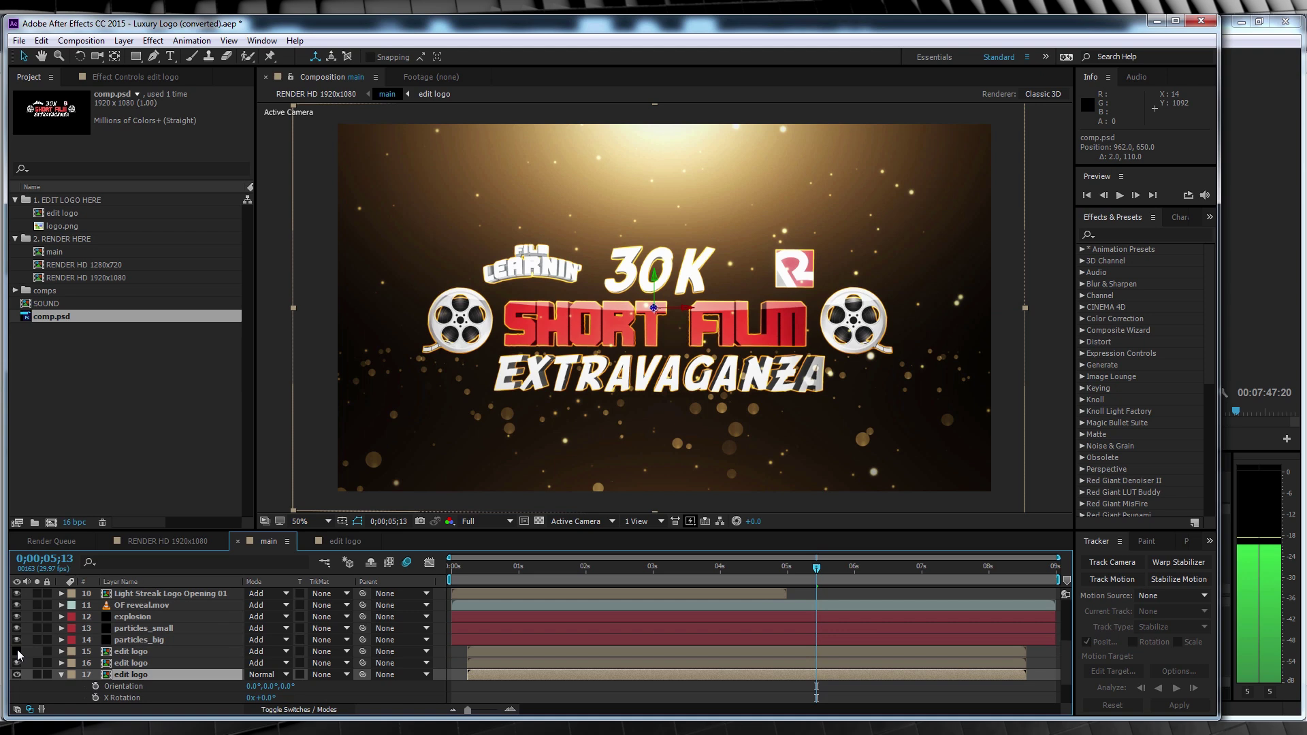
click(17, 651)
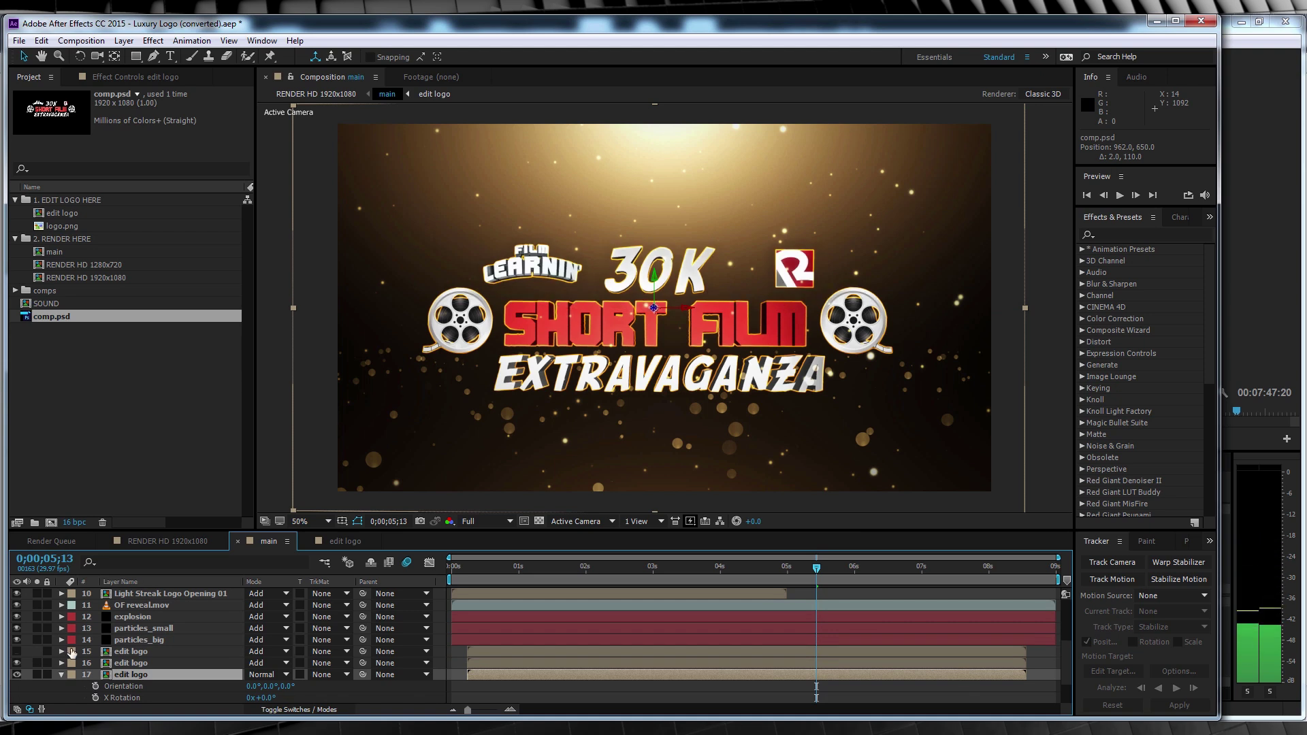
click(117, 664)
click(17, 663)
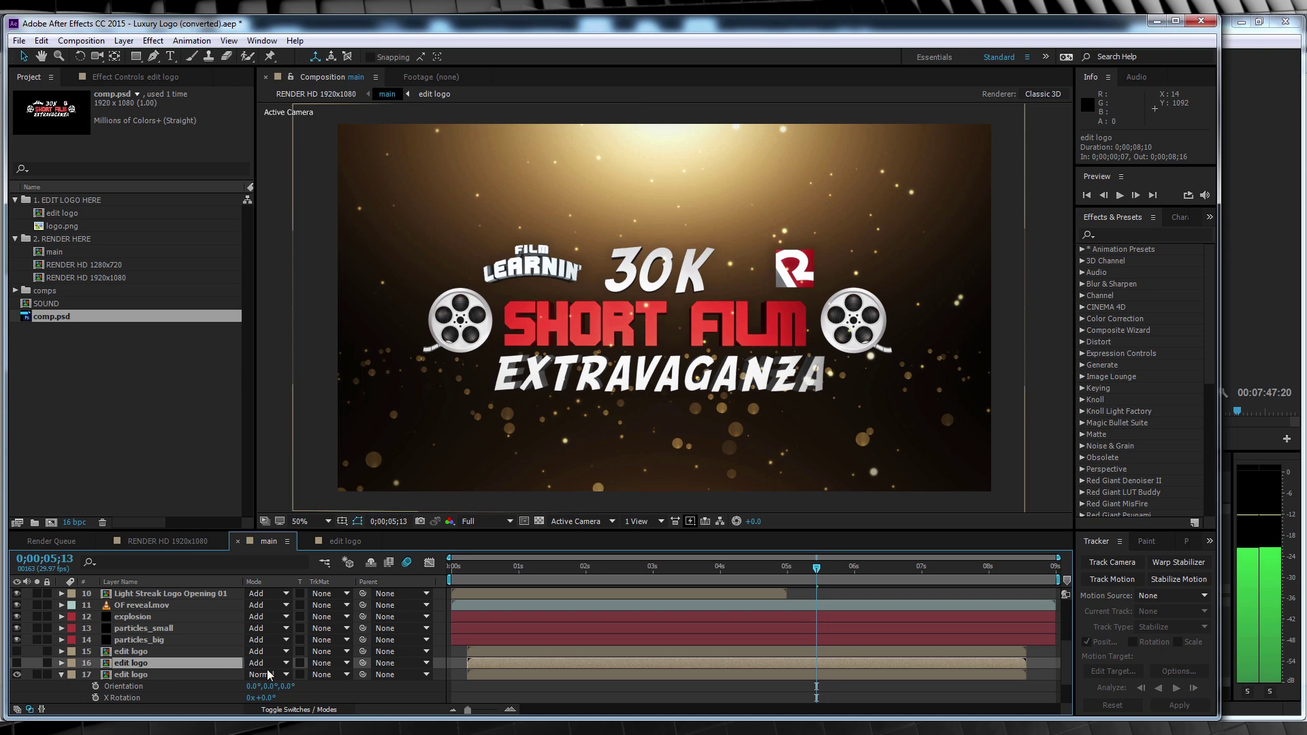
key(space)
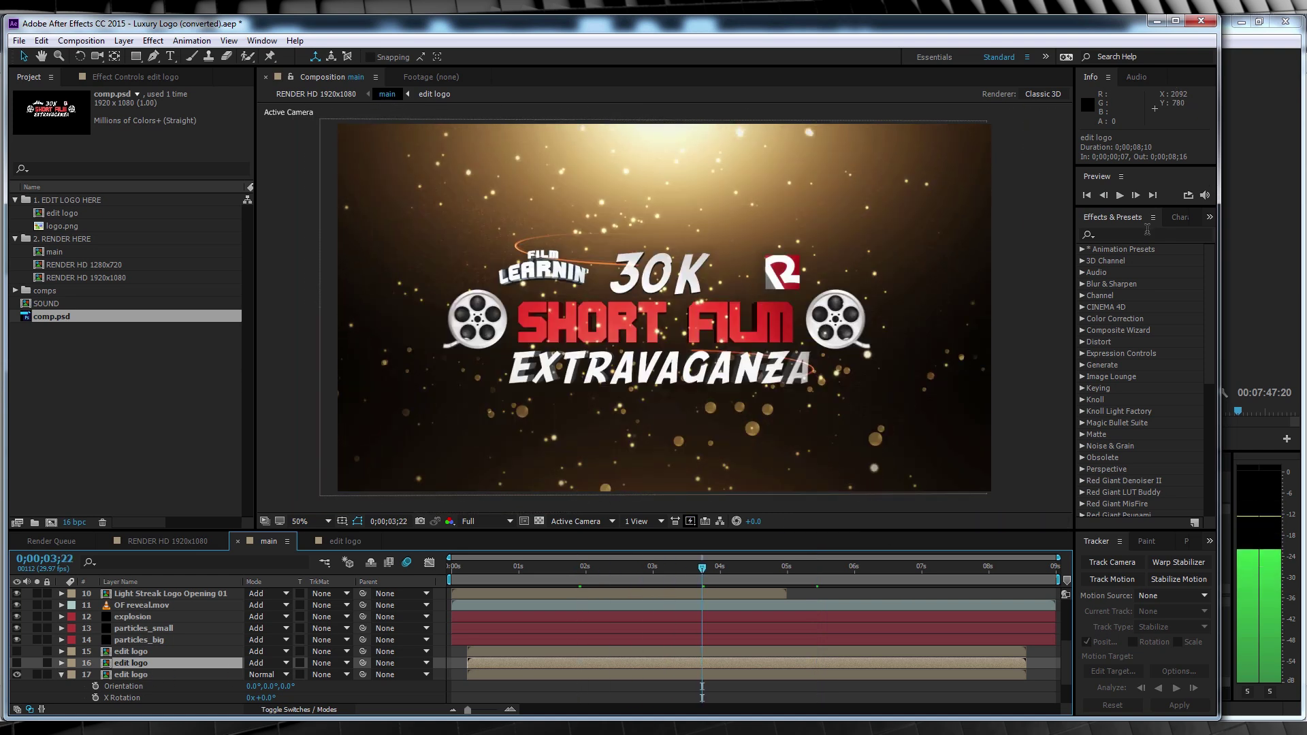
click(1147, 232)
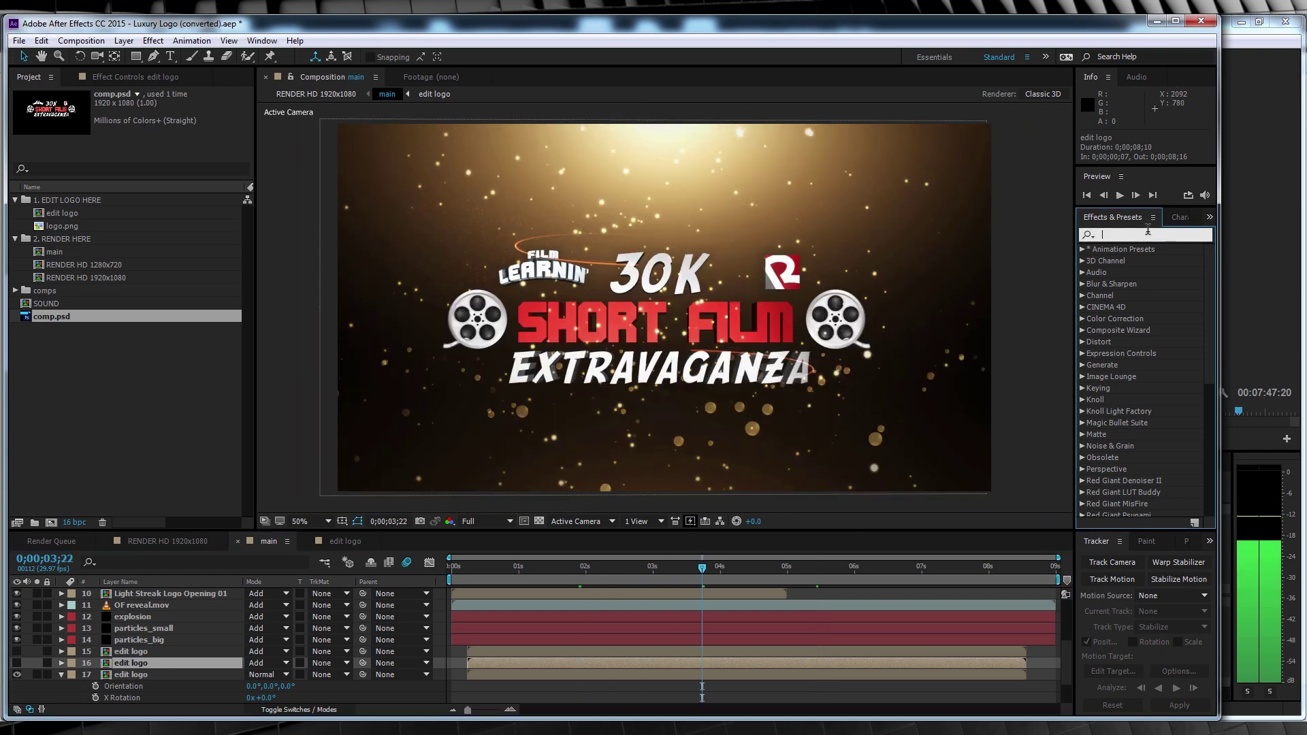
Apply Bevel Alpha to the edit logo layer with Edge Thickness 4.10, then duplicate the layer
text(bevel)
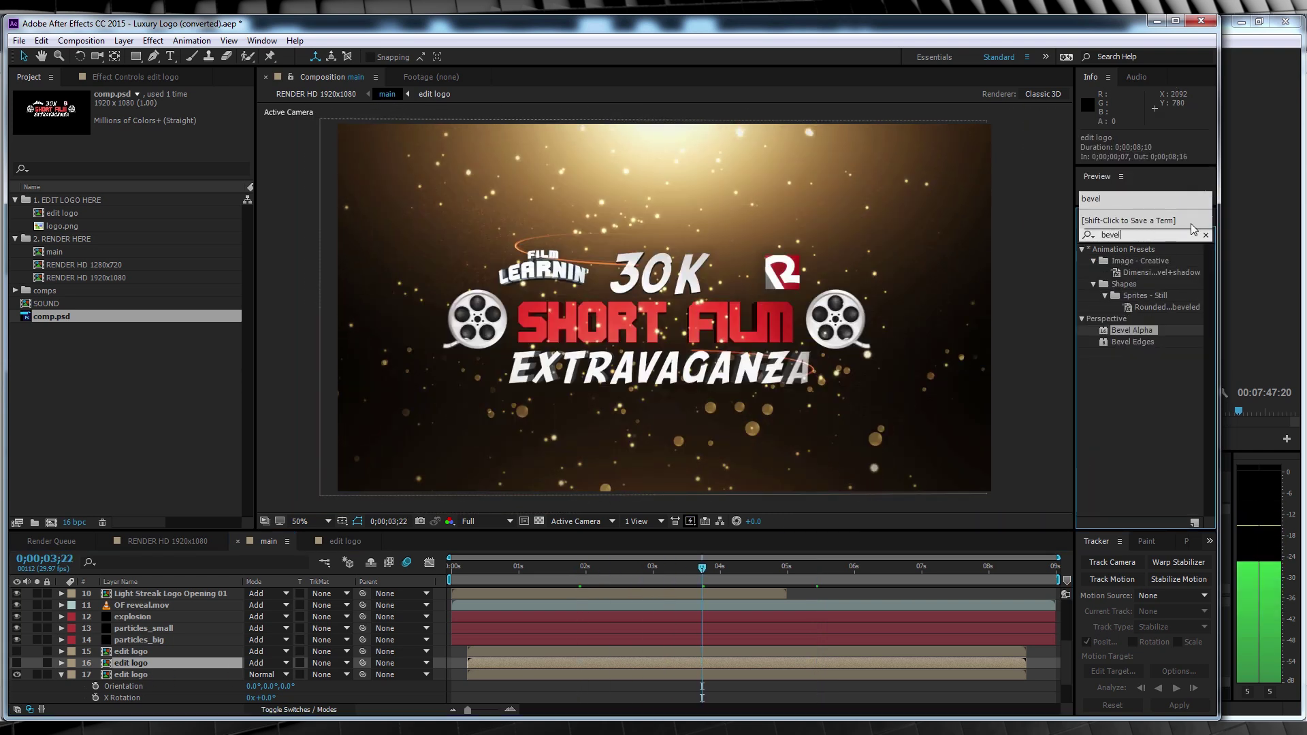
drag(1131, 330, 103, 673)
drag(150, 460, 171, 490)
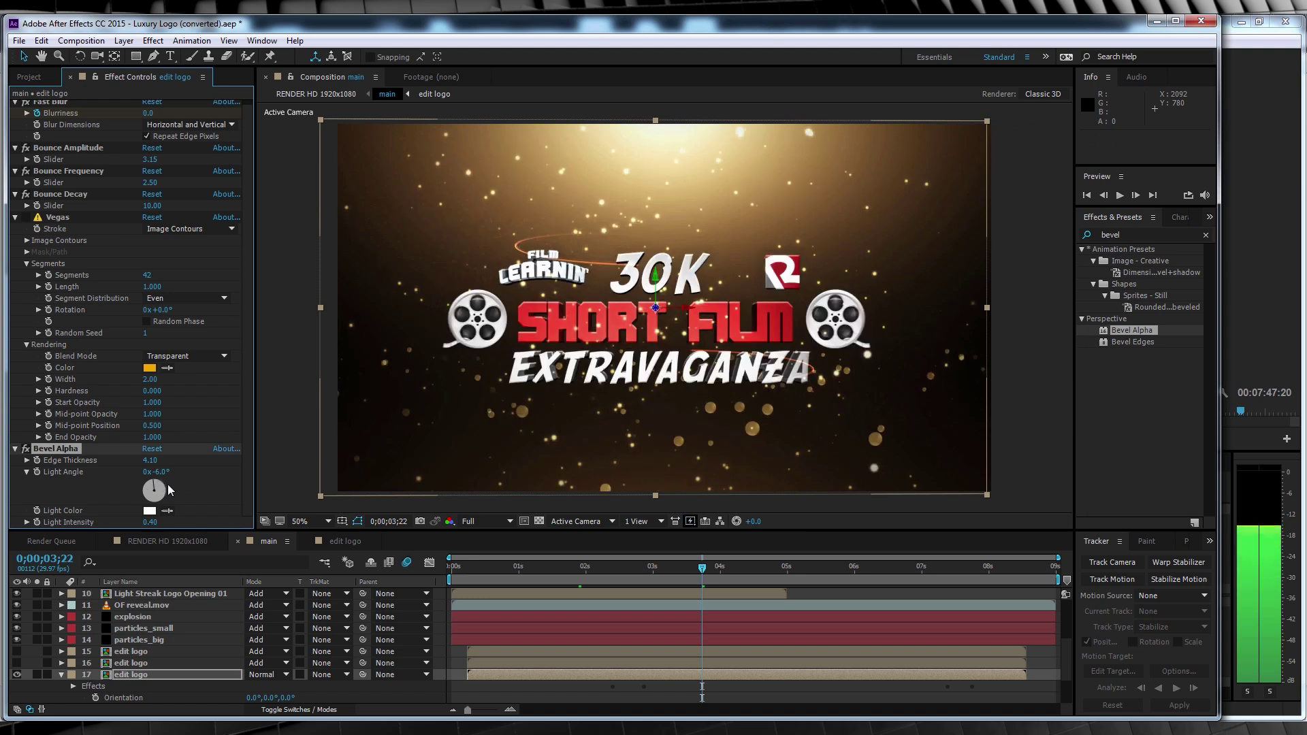
click(139, 676)
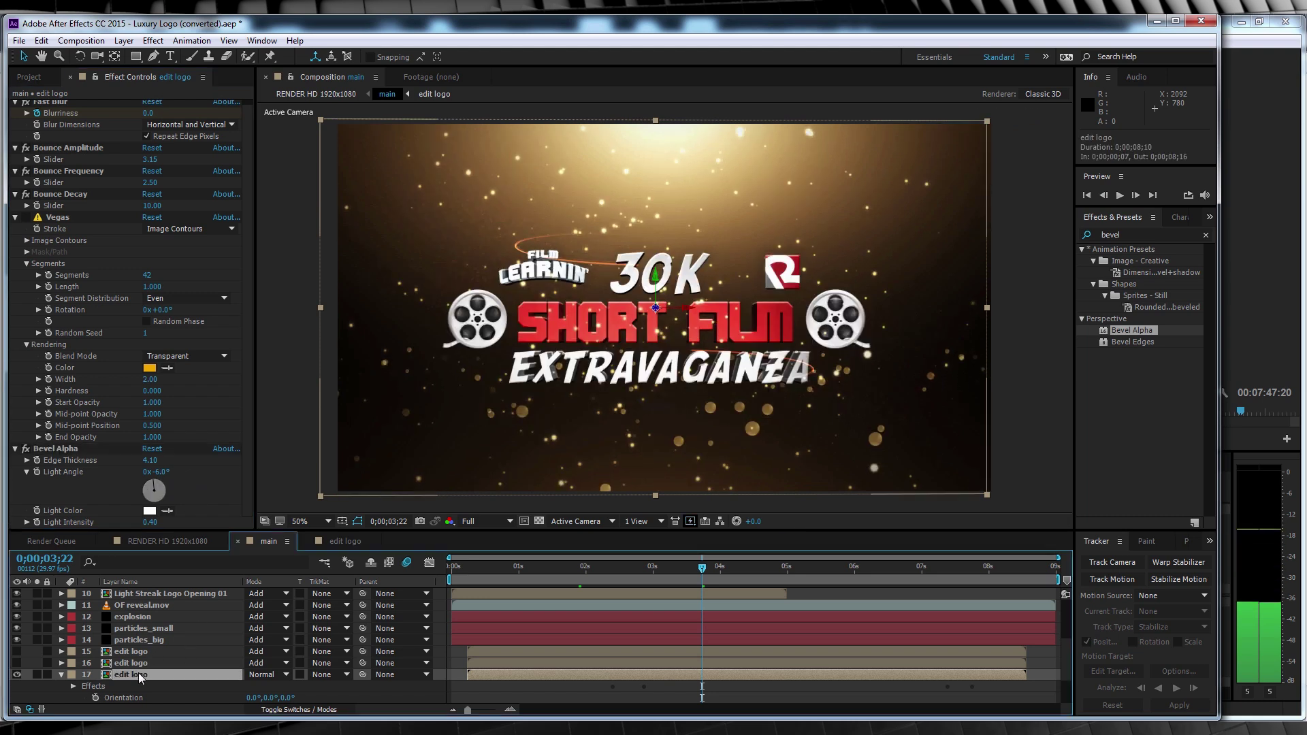
key(ctrl+d)
Set edit logo 2 to Screen blend mode, add Fast Blur at Blurriness 30, and reveal its Opacity
click(264, 675)
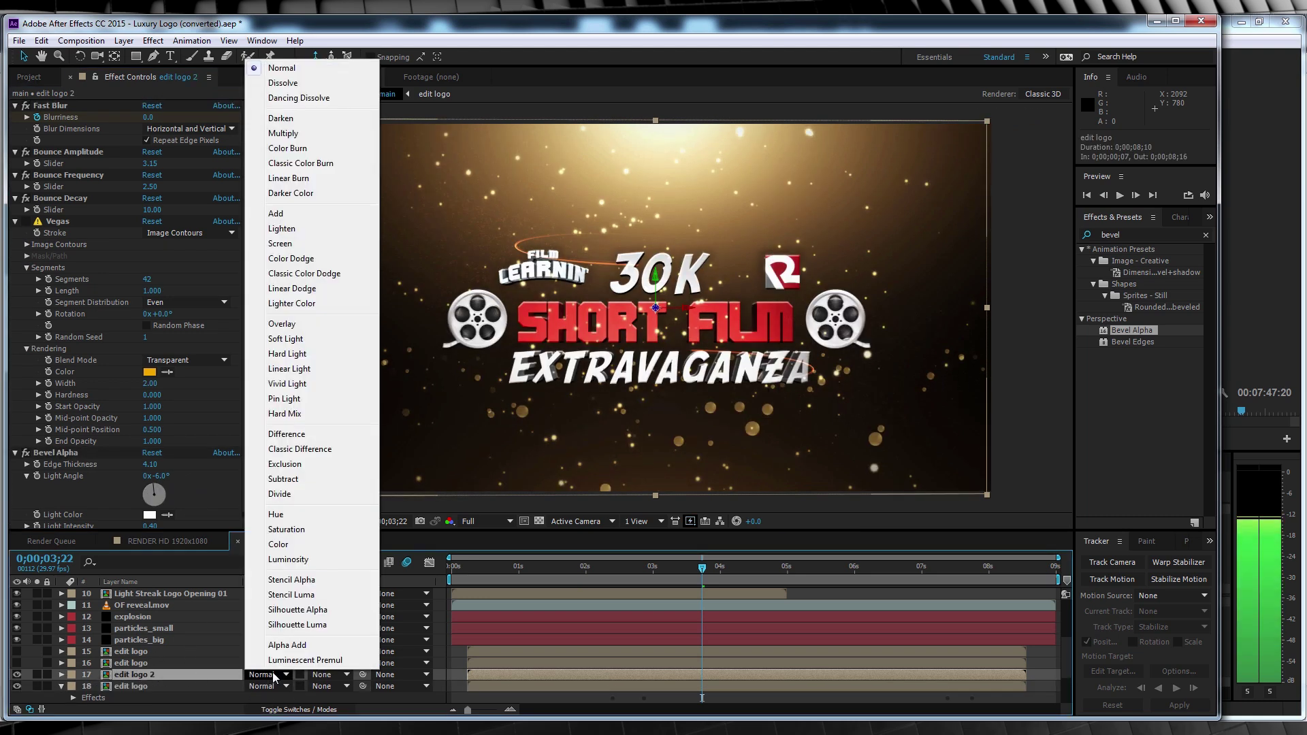
click(292, 243)
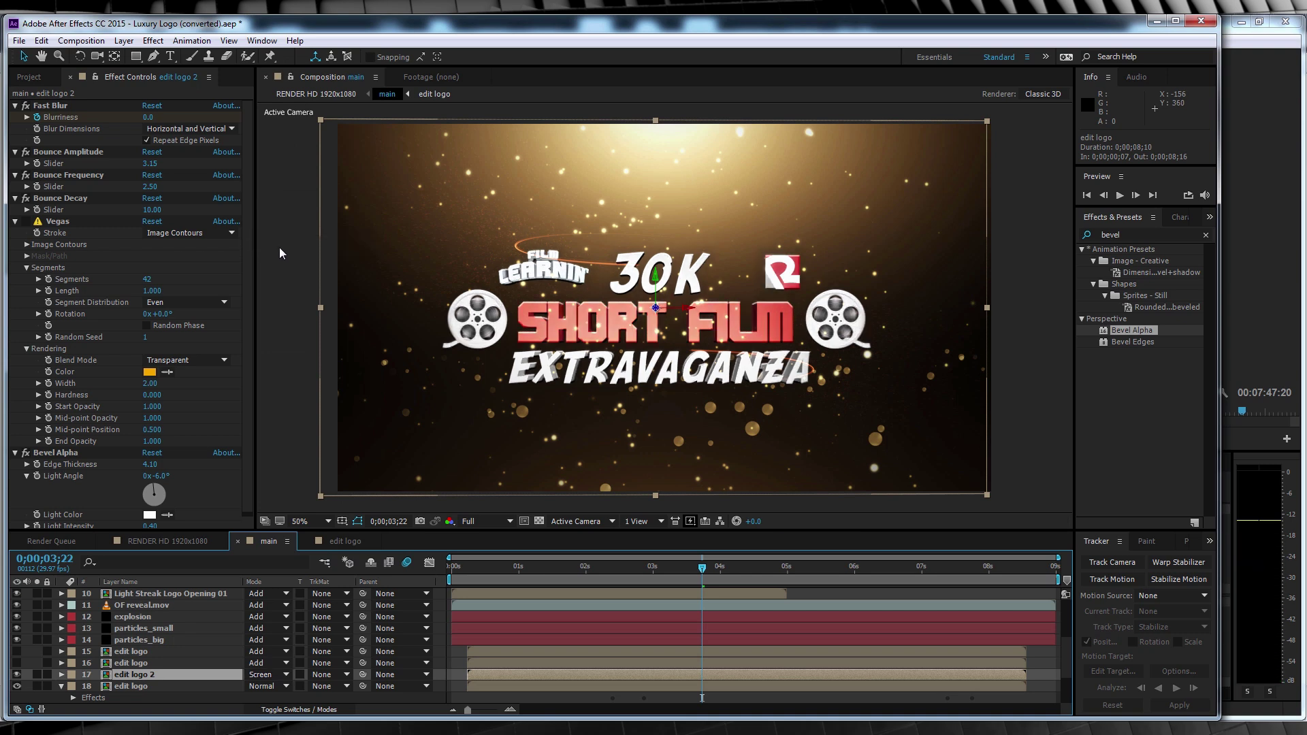
click(153, 41)
mouse_move(210, 111)
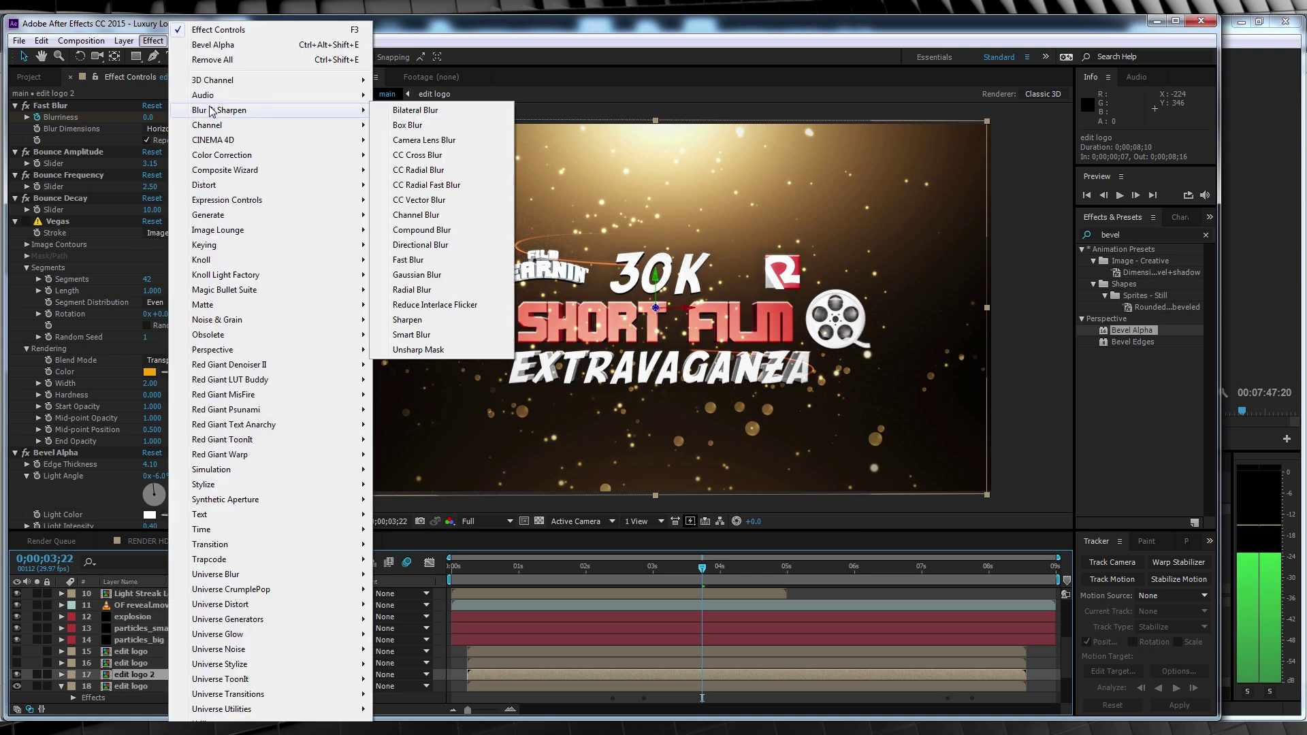
click(408, 260)
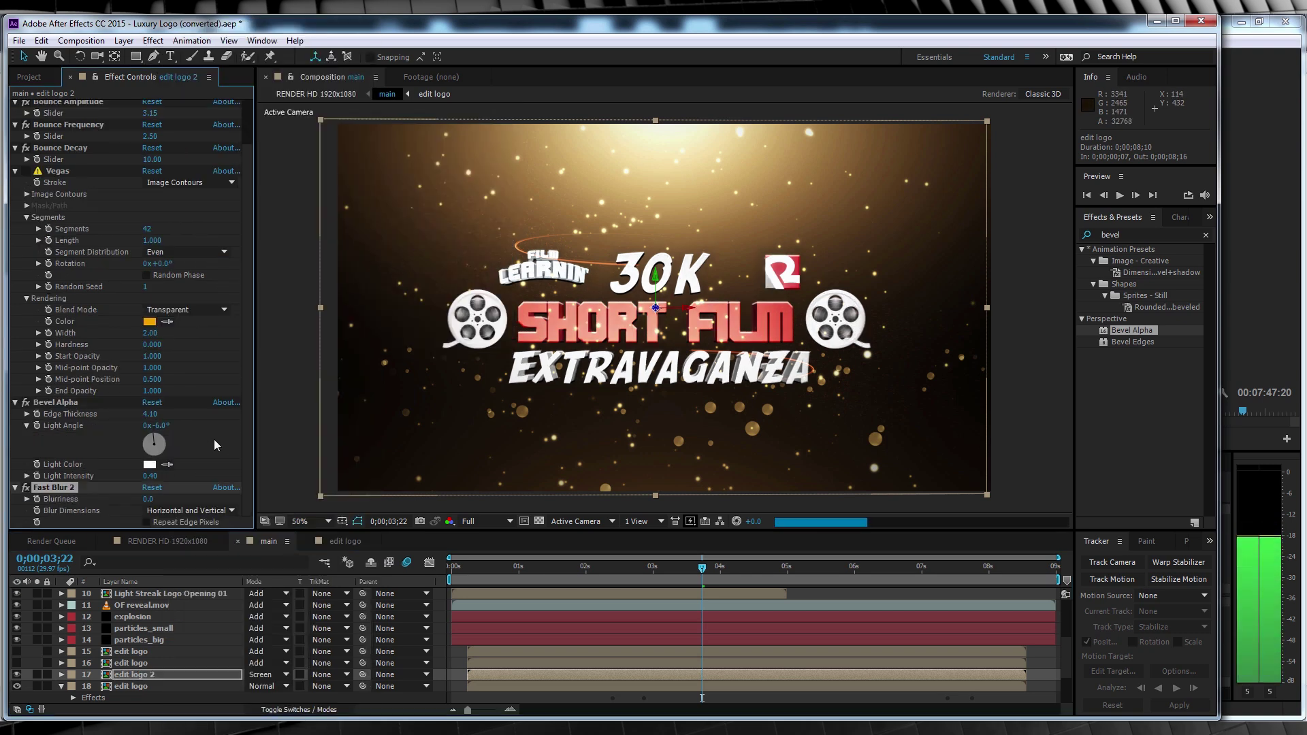
click(150, 499)
key(Return)
click(142, 675)
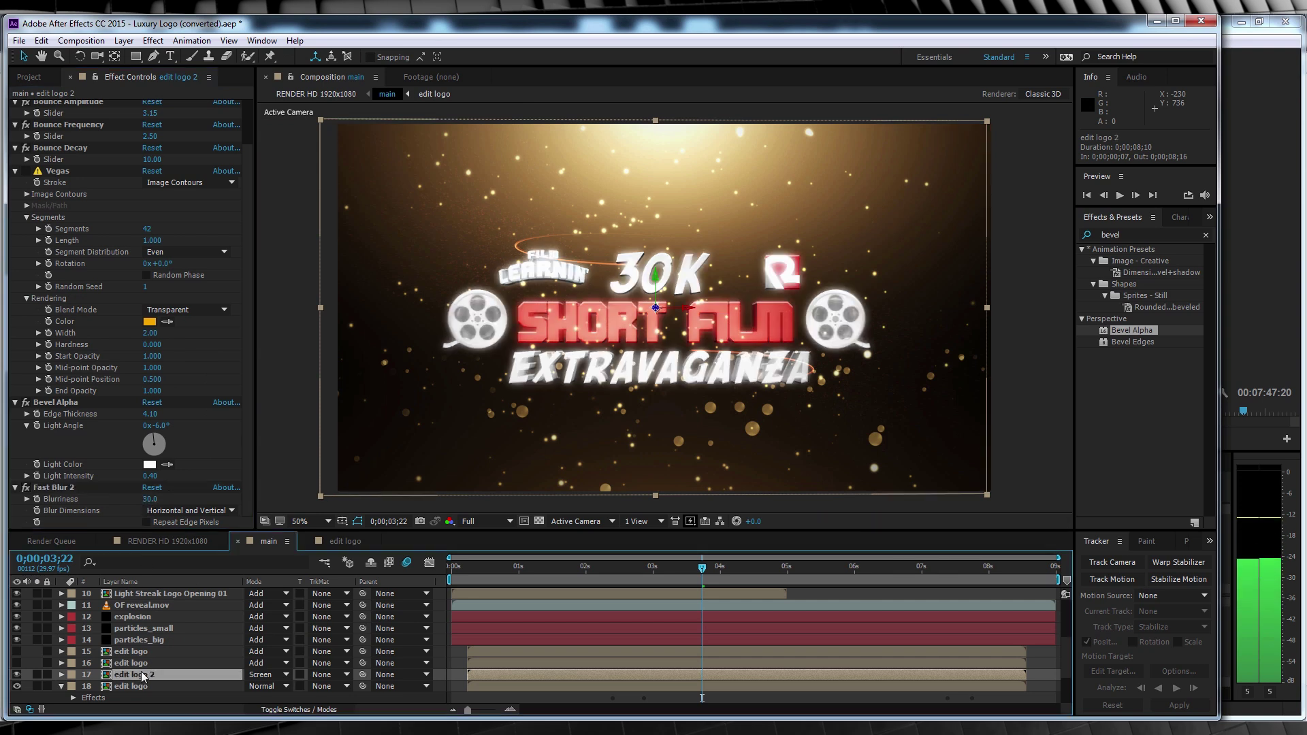
key(t)
scroll(190, 668, down, 1)
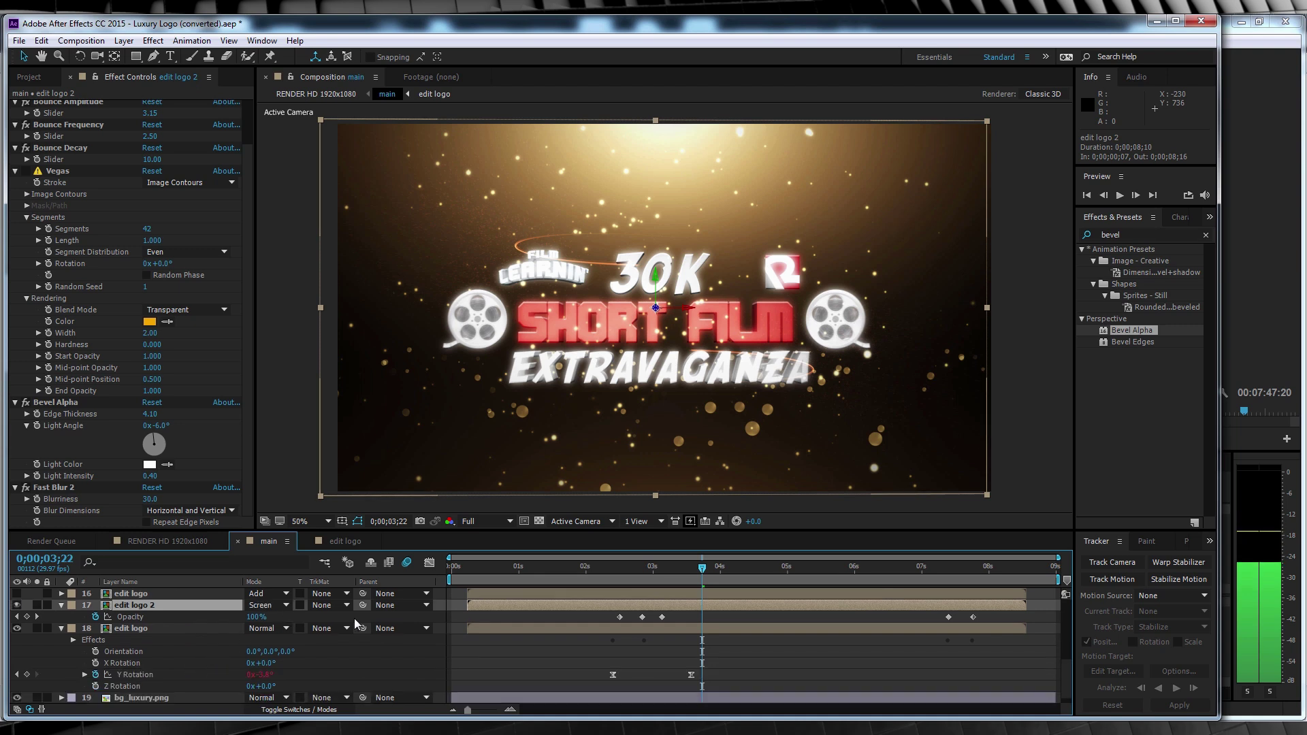
Set edit logo 2's Opacity keyframes at 0;00;03;04 and 0;00;07;12 to 50%, then scrub to check
scroll(608, 639, up, 1)
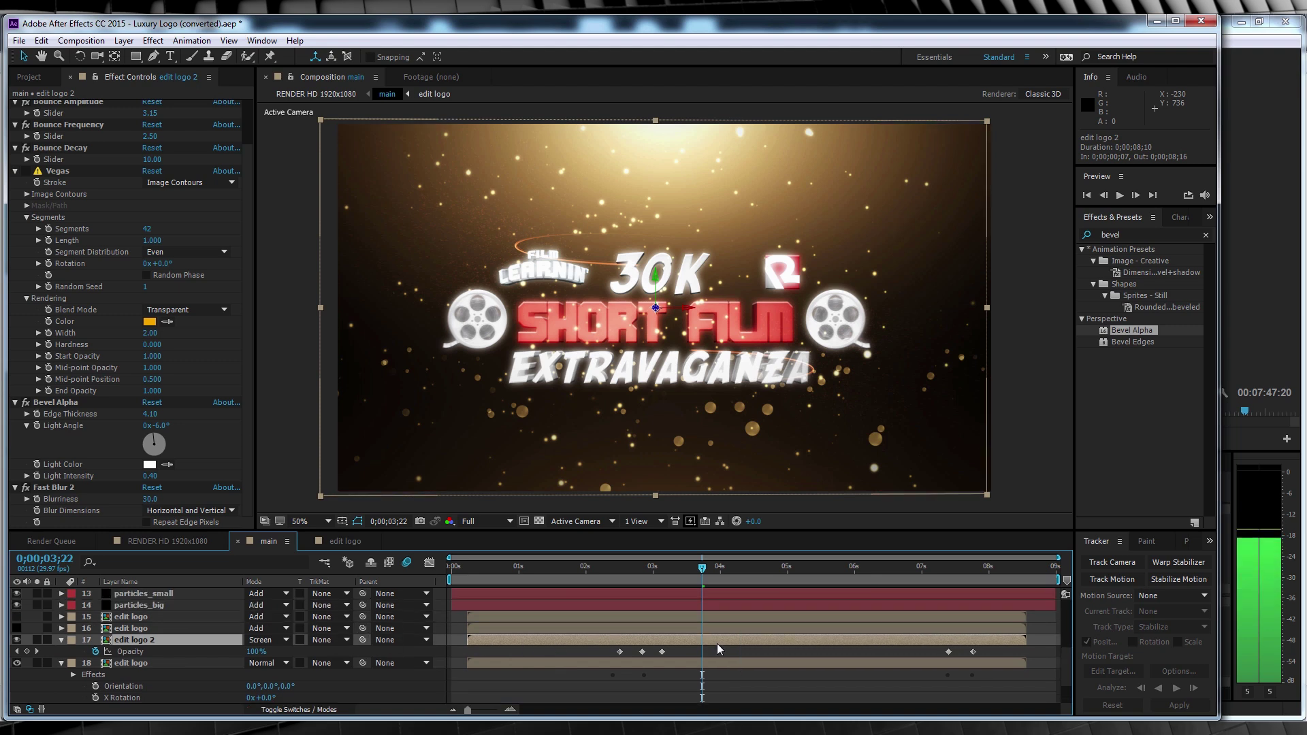
drag(650, 570, 661, 570)
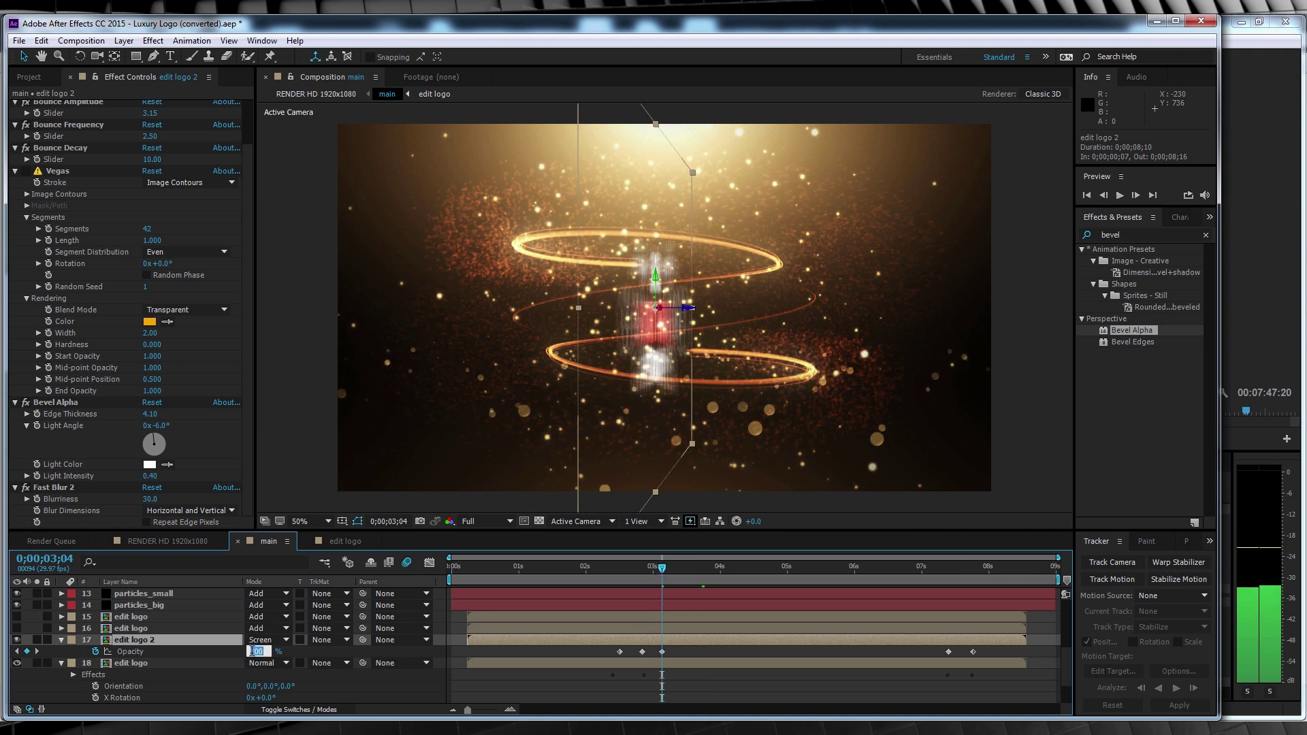
key(Return)
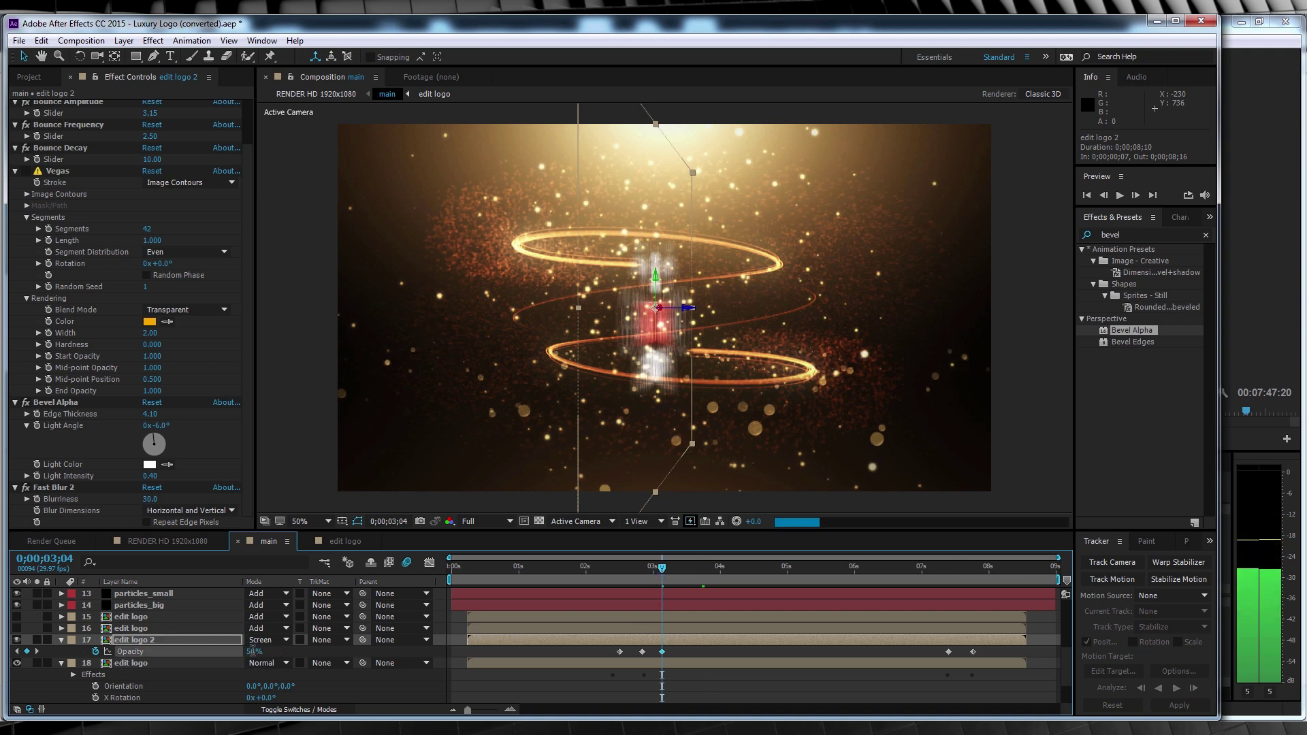
click(928, 568)
drag(941, 569, 948, 569)
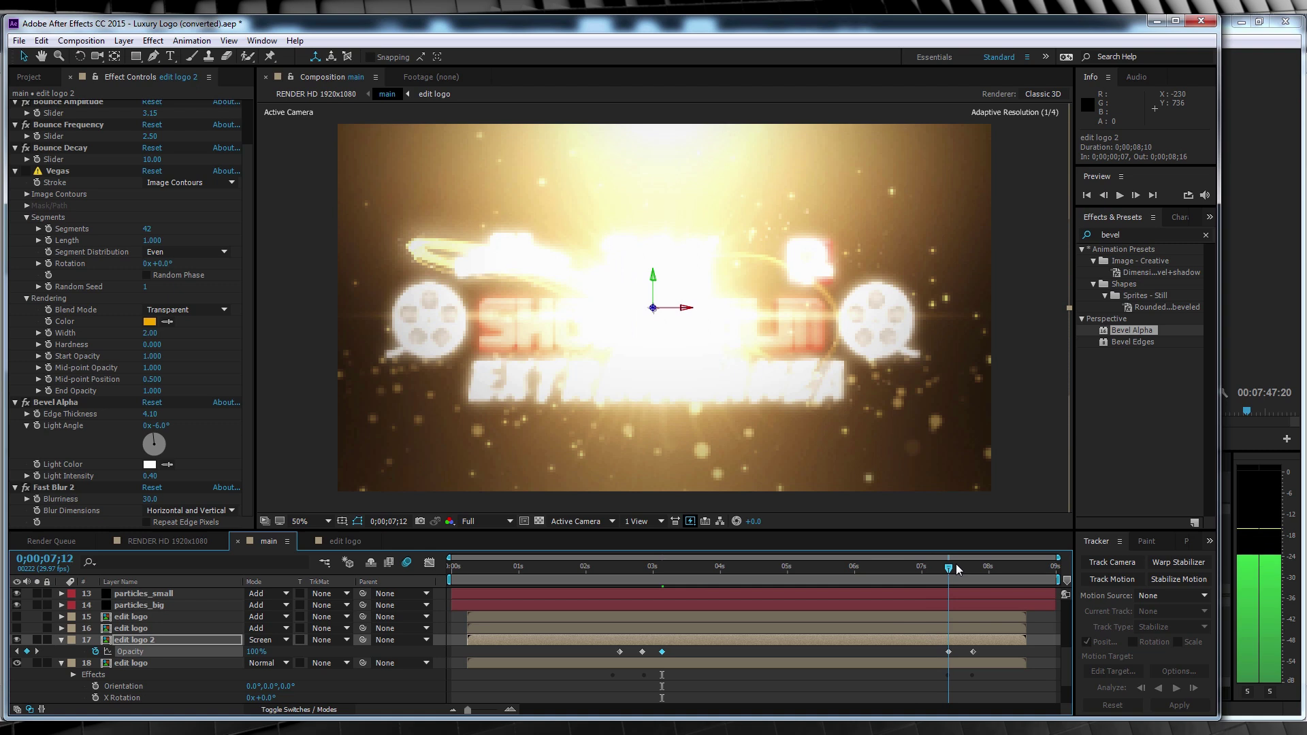
text(50)
key(Return)
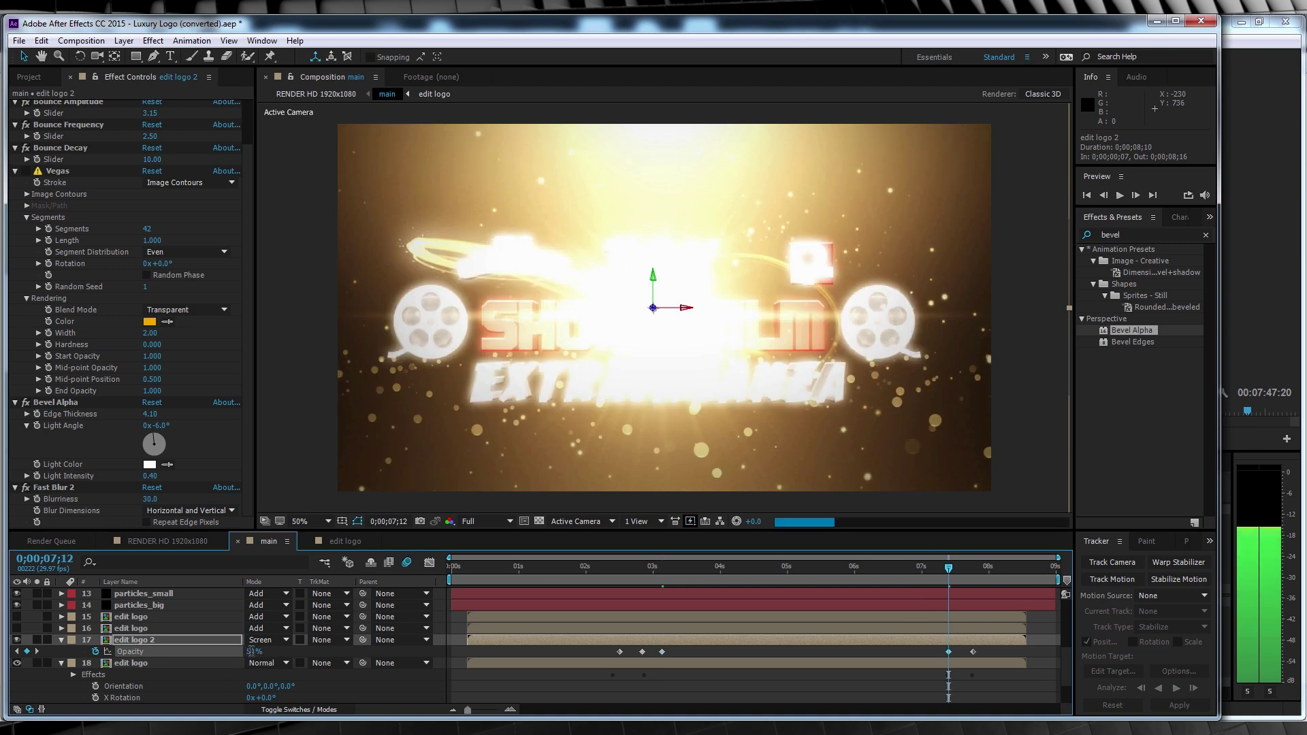
click(764, 567)
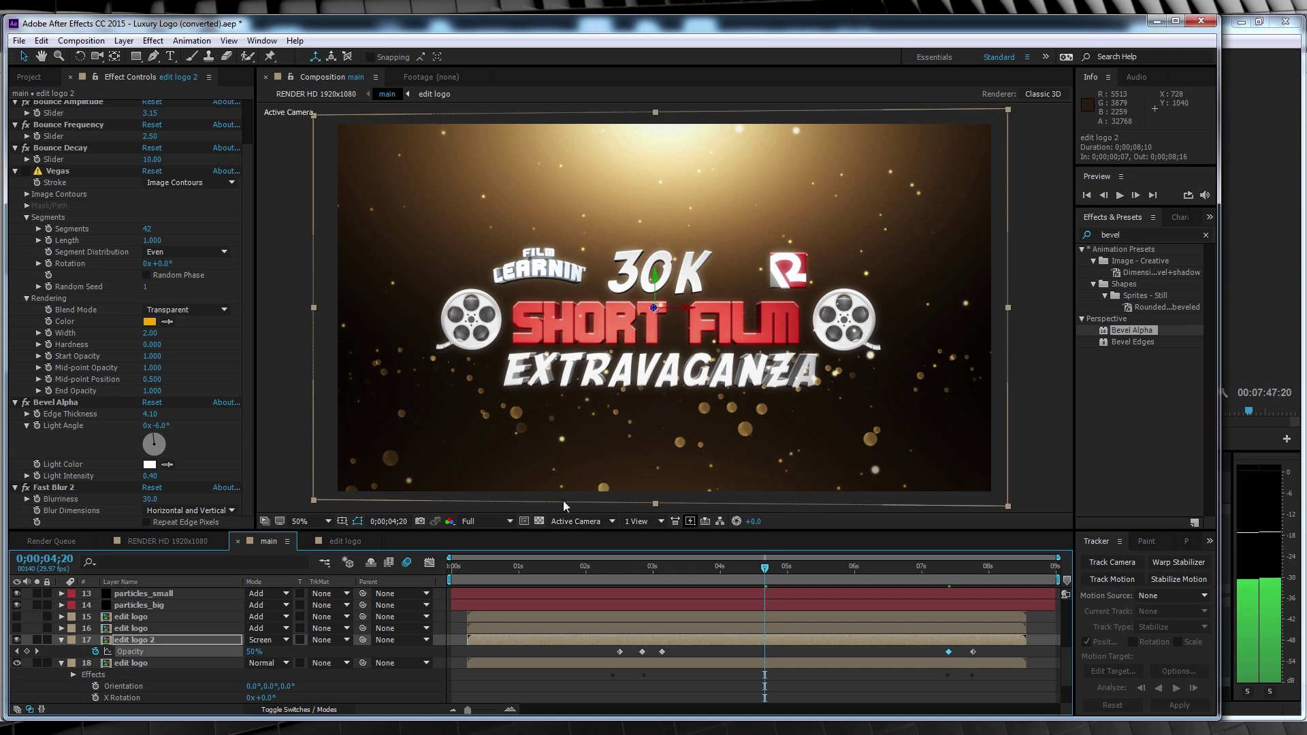
drag(622, 567, 761, 568)
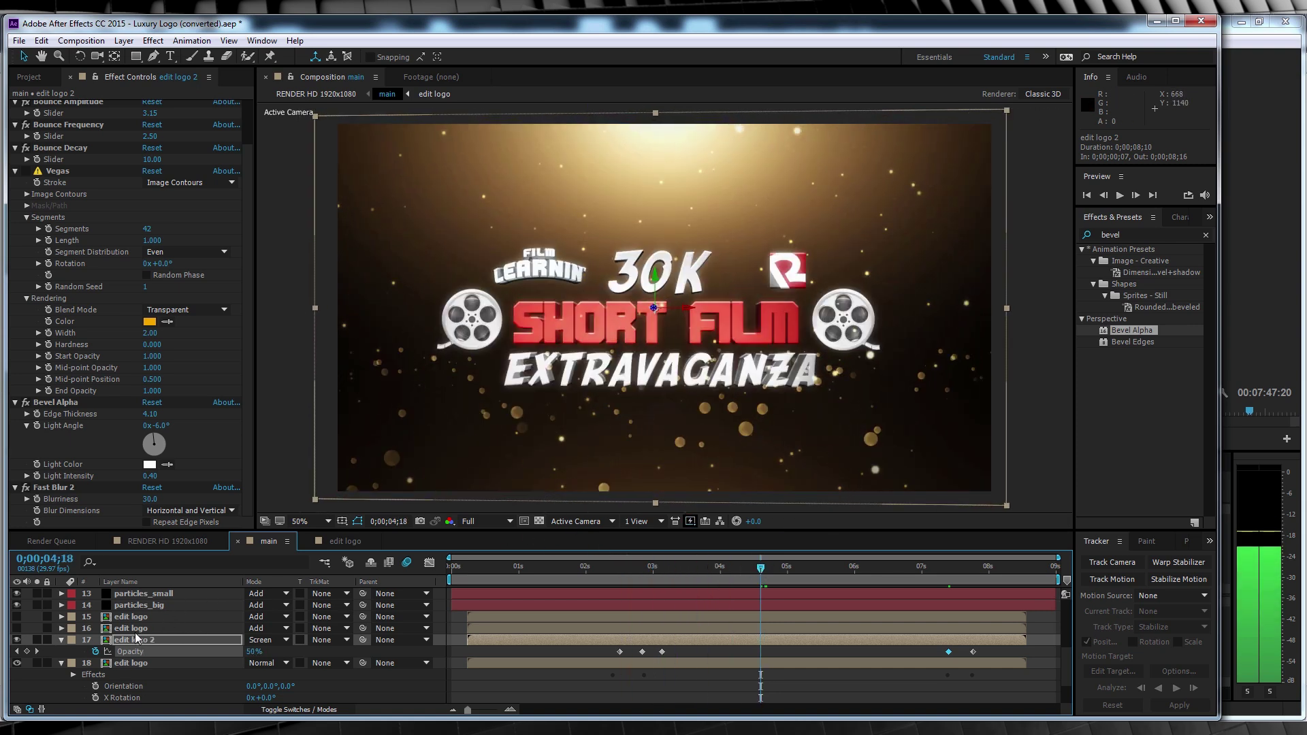
shift+click(134, 663)
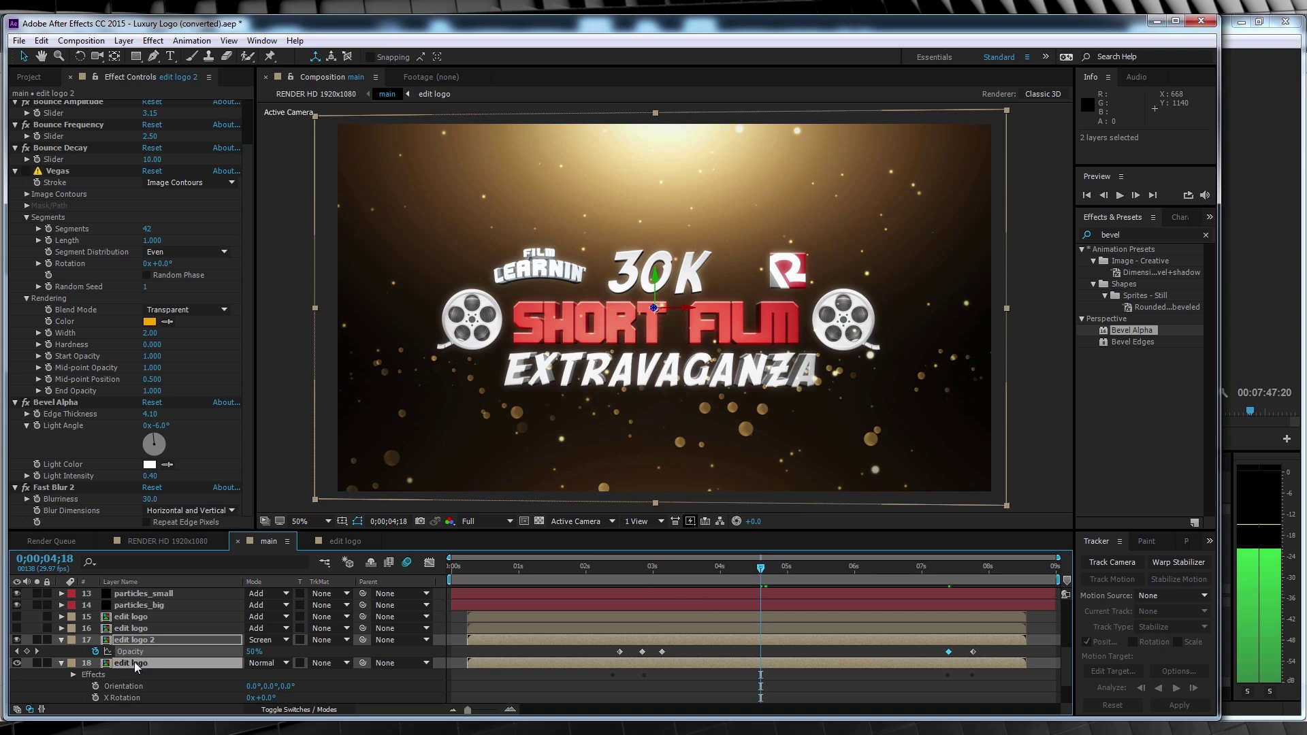
Delete both logo layers' Y Rotation keyframes at 02;12, then view RENDER HD 1920x1080 at 0;00;01;22
key(r)
scroll(532, 630, down, 2)
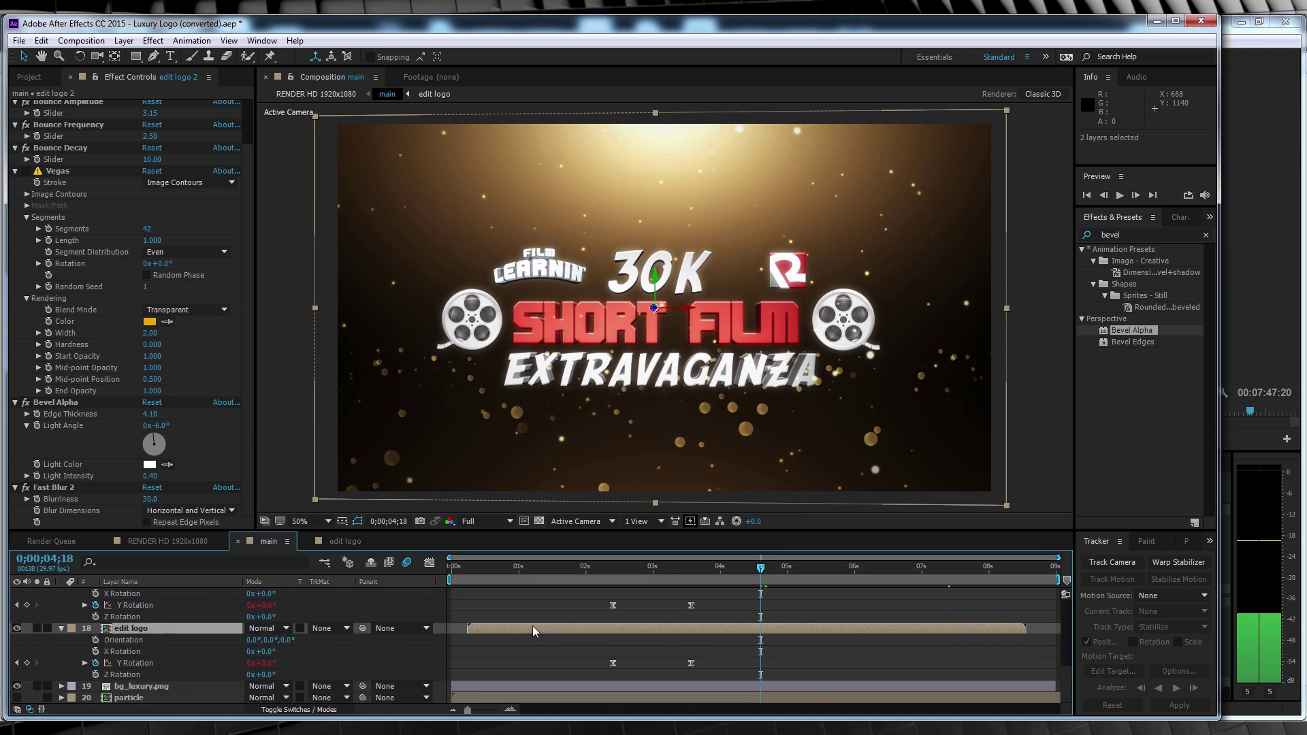
click(613, 605)
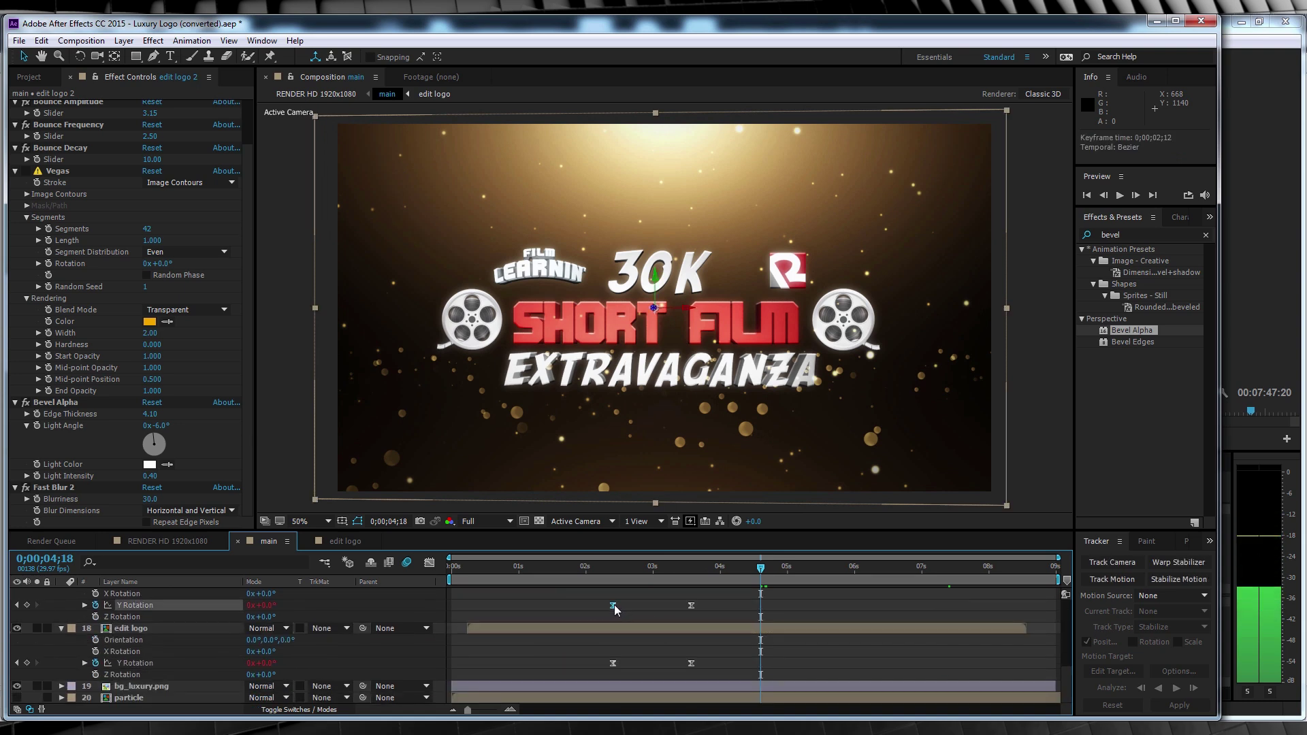
key(Delete)
click(612, 663)
key(Delete)
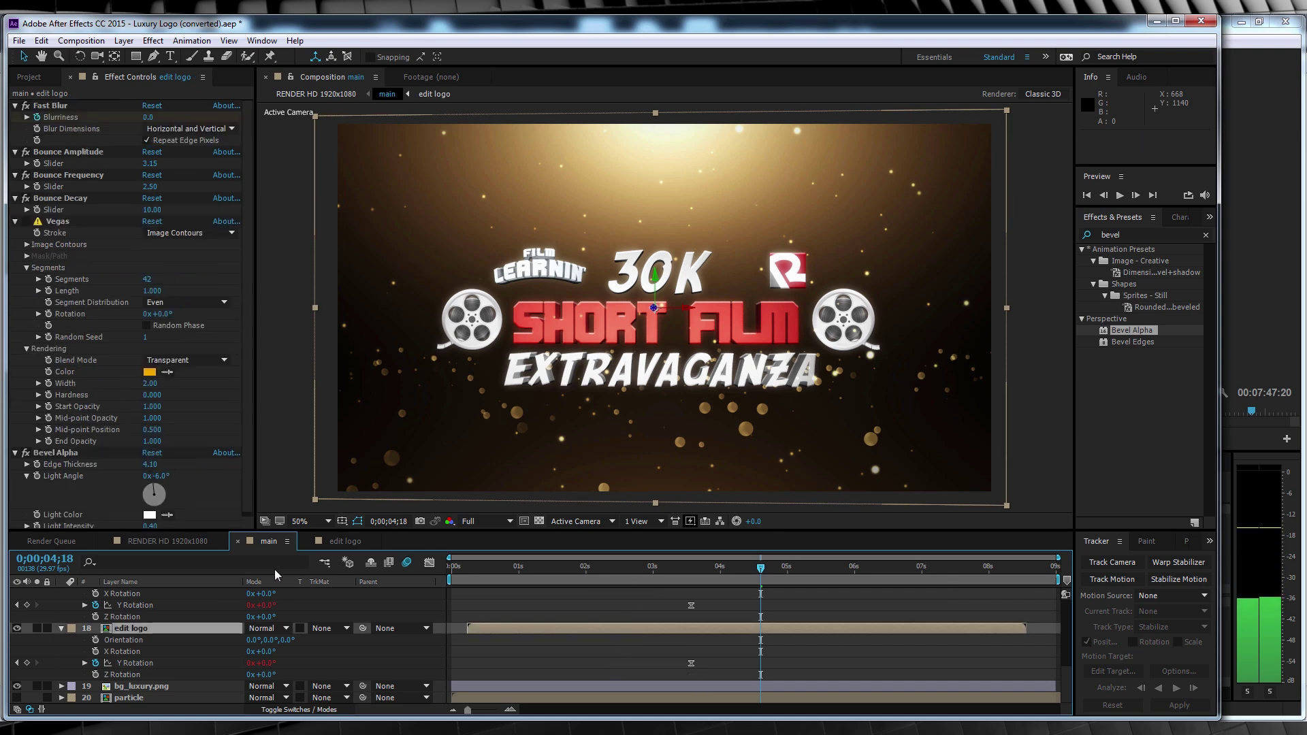
click(189, 541)
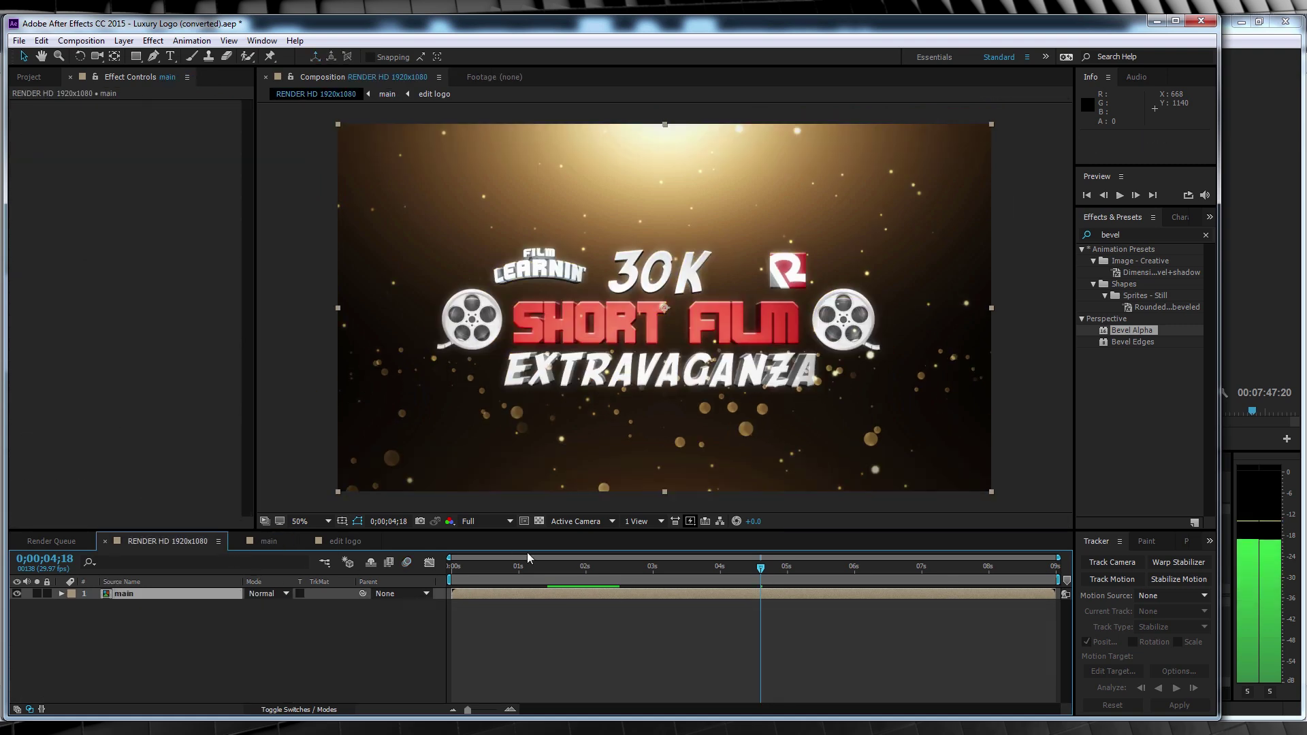
drag(514, 568, 833, 570)
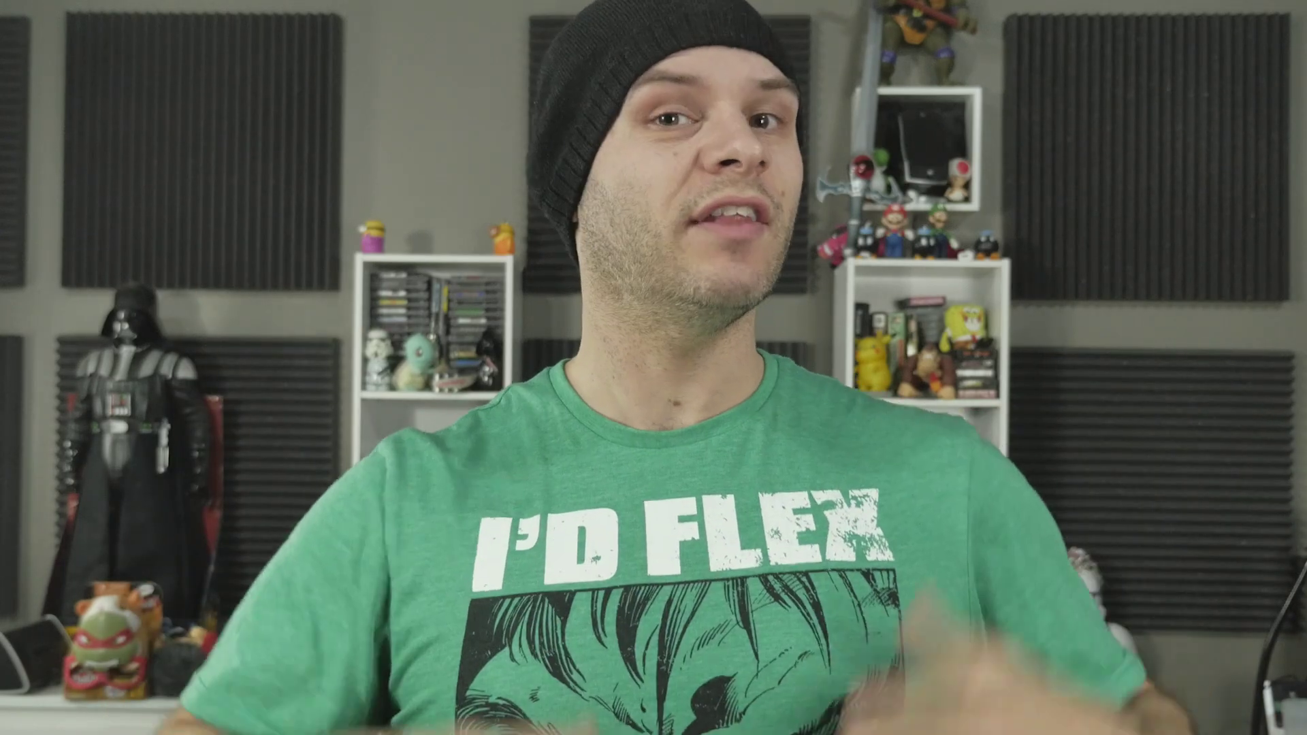